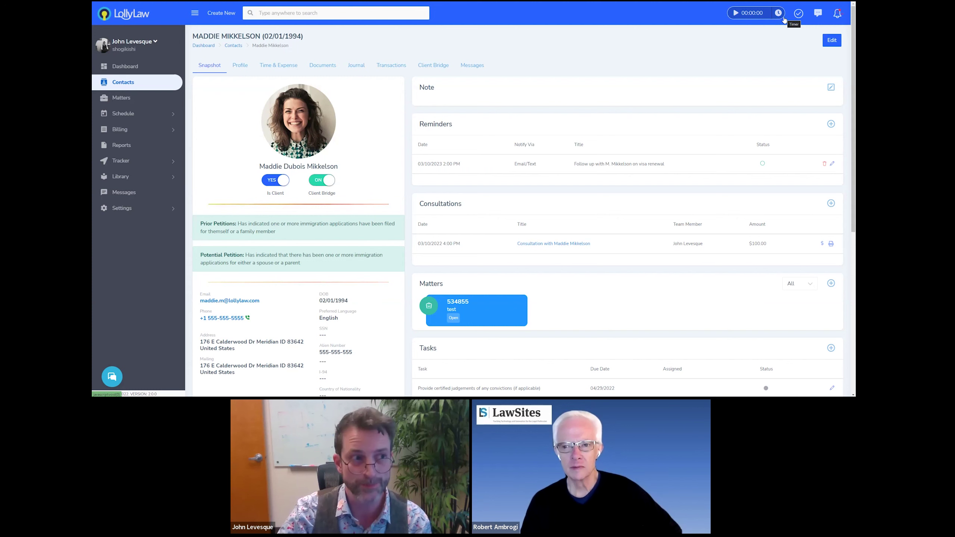
Glance at the recent notifications, create-new menu and system search, then close them
click(838, 15)
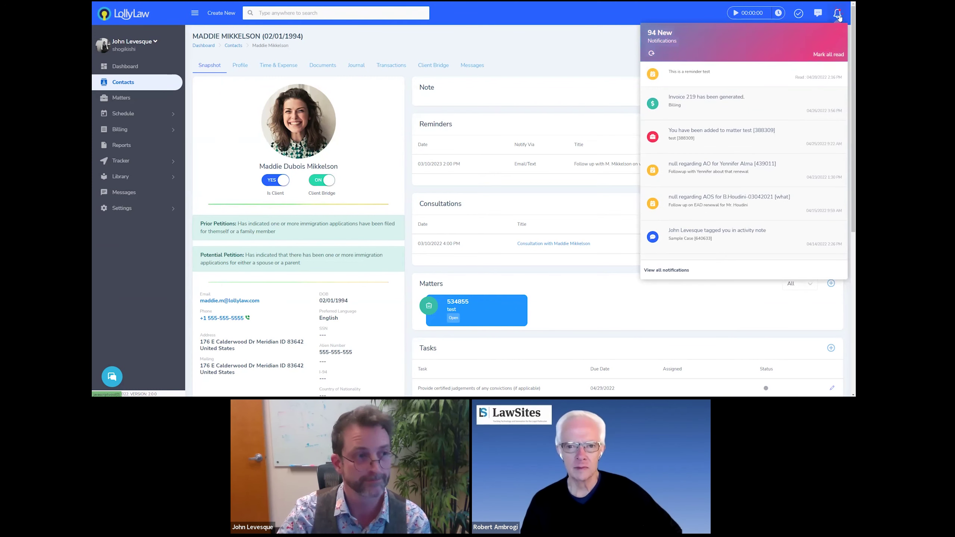
click(839, 15)
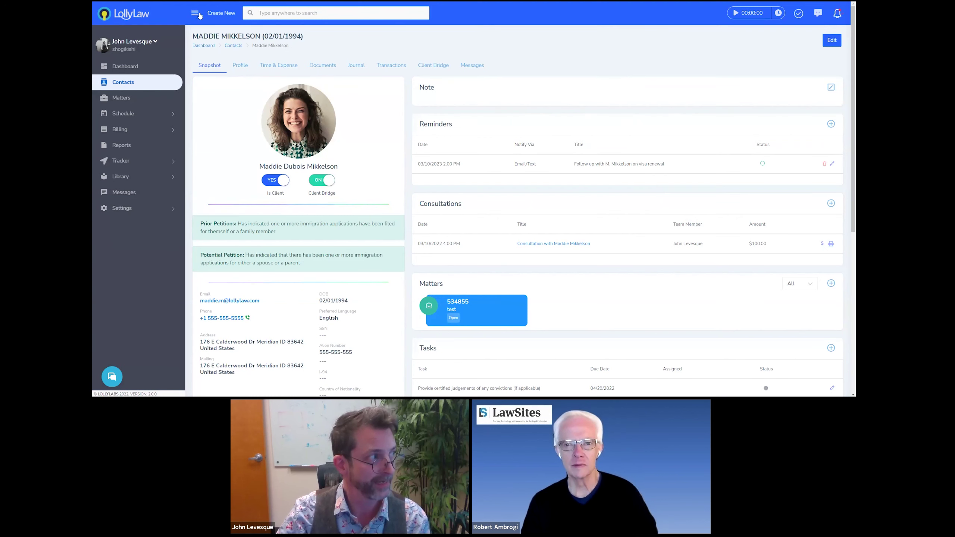
click(230, 13)
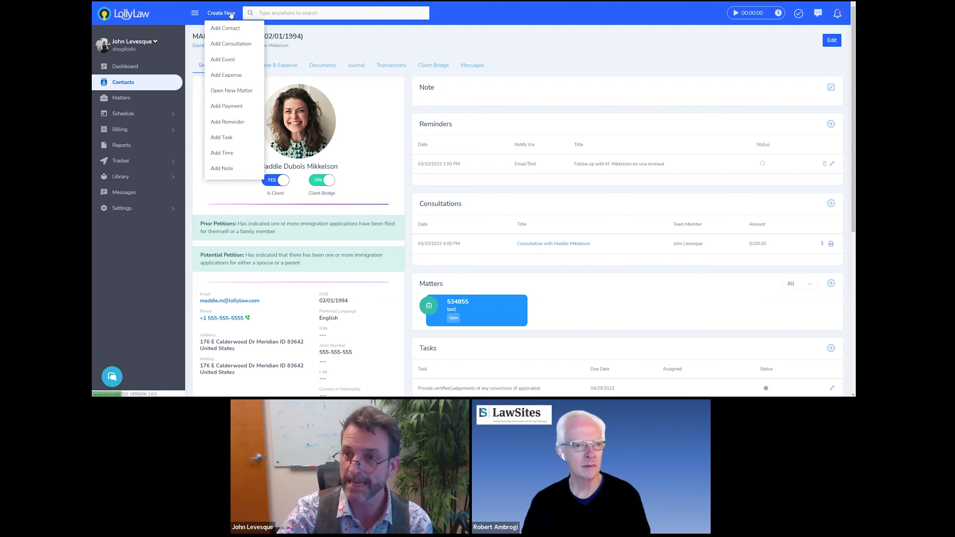
click(308, 13)
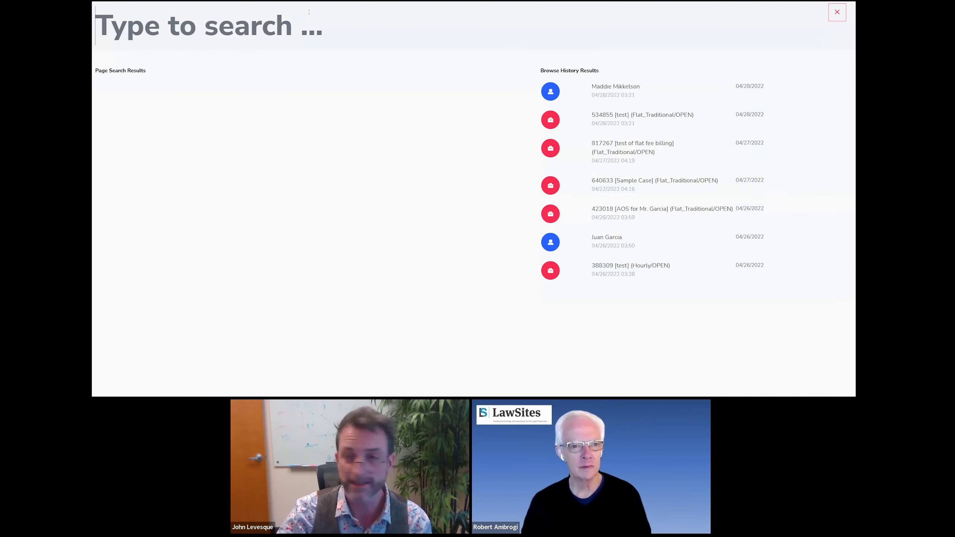
key(Escape)
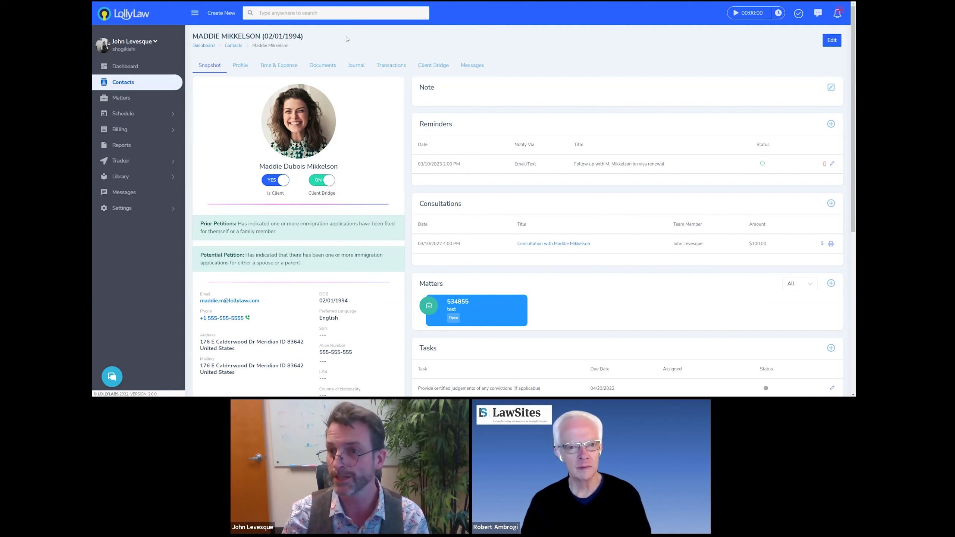
Add a new person contact with the client's first and last name and save it
click(226, 14)
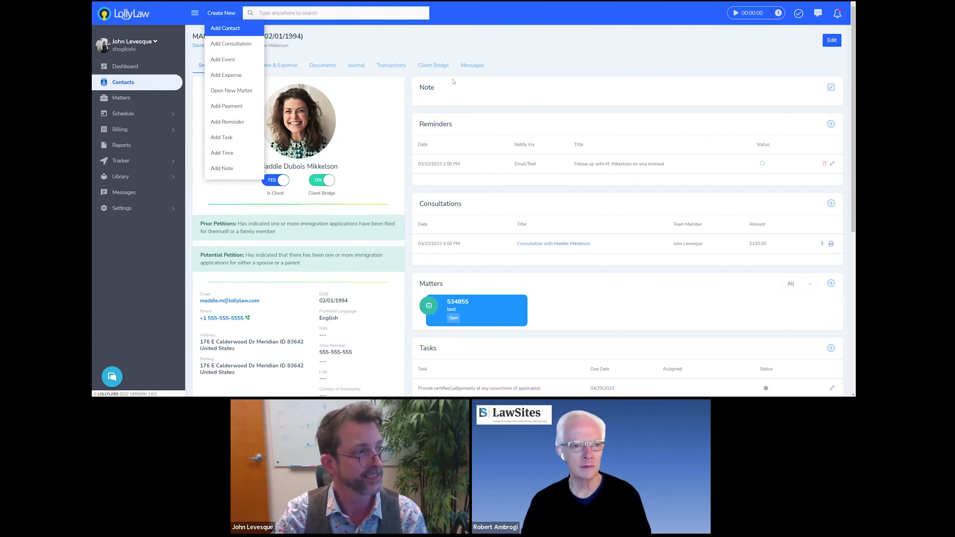
click(237, 31)
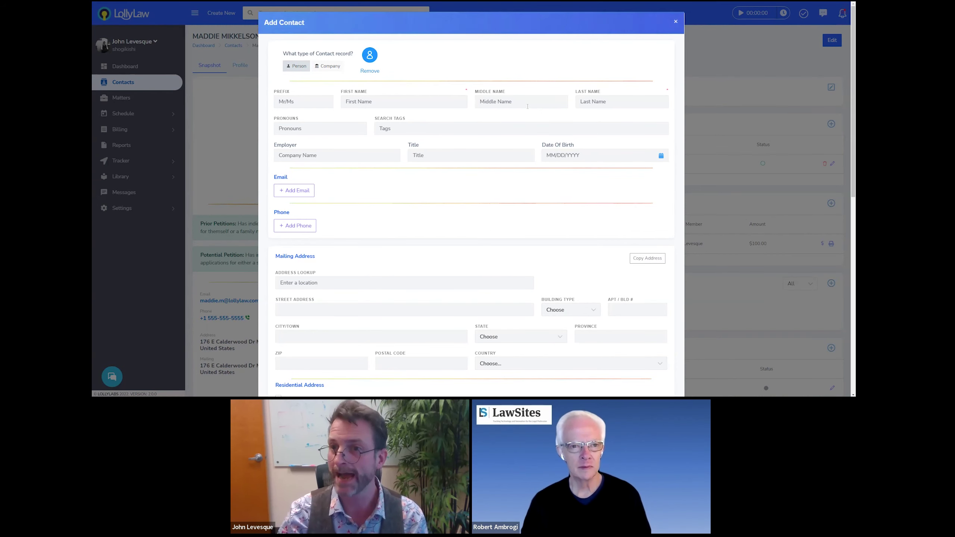
click(390, 103)
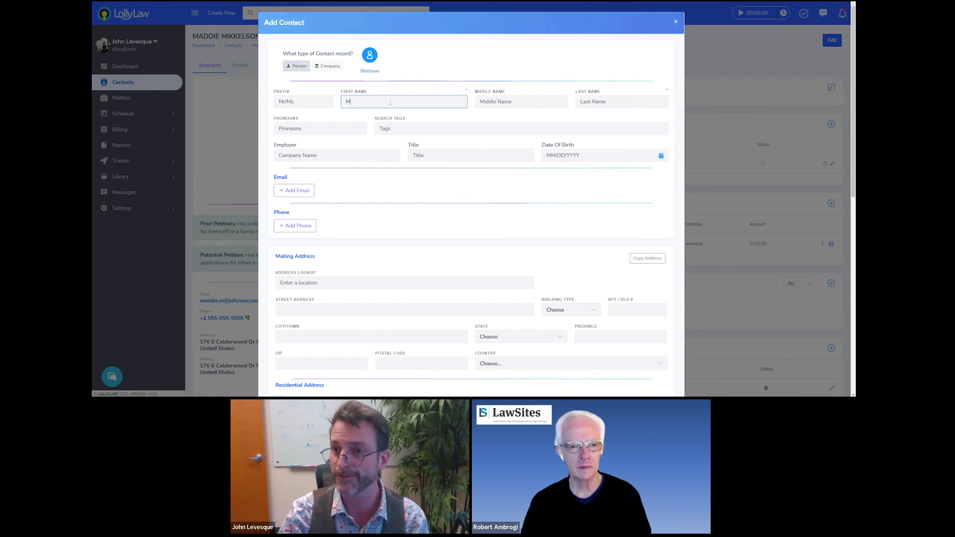
key(Tab)
key(Tab)
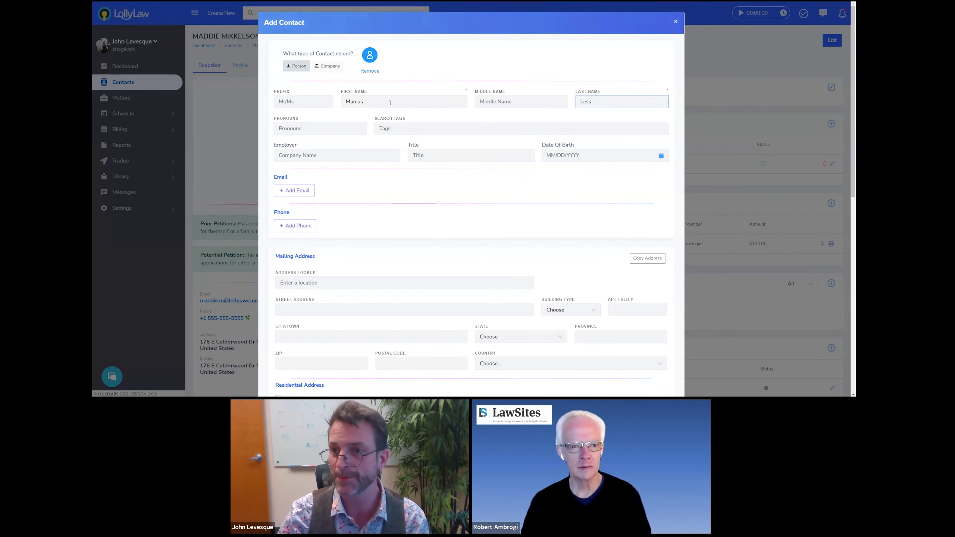
scroll(505, 197, down, 5)
scroll(505, 196, down, 5)
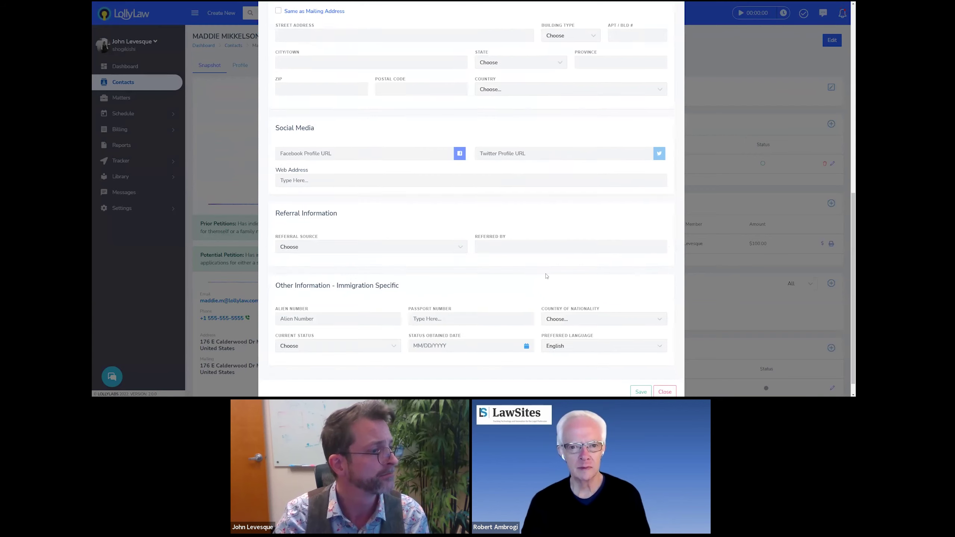
click(638, 374)
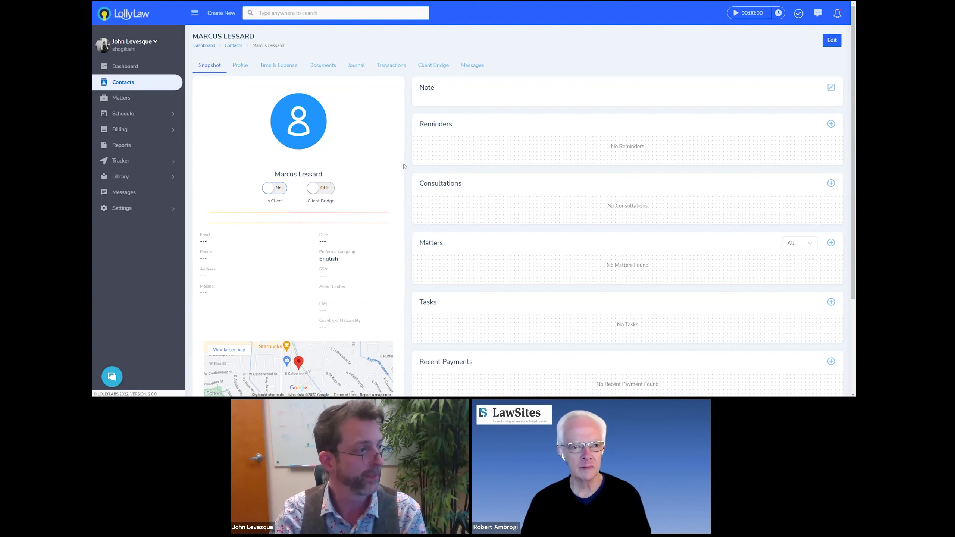
Open a new consultation for this contact from the snapshot's Consultations panel
click(218, 17)
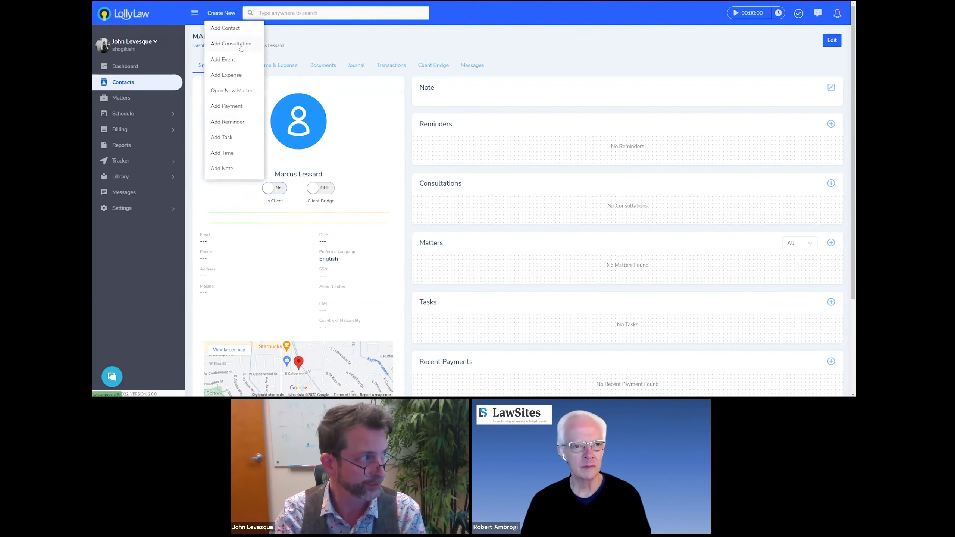
click(594, 128)
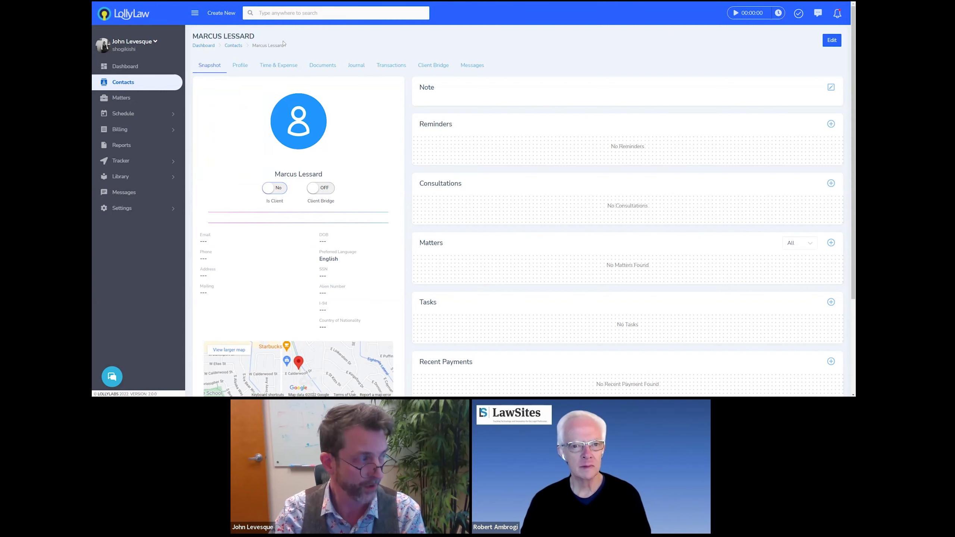
double_click(442, 184)
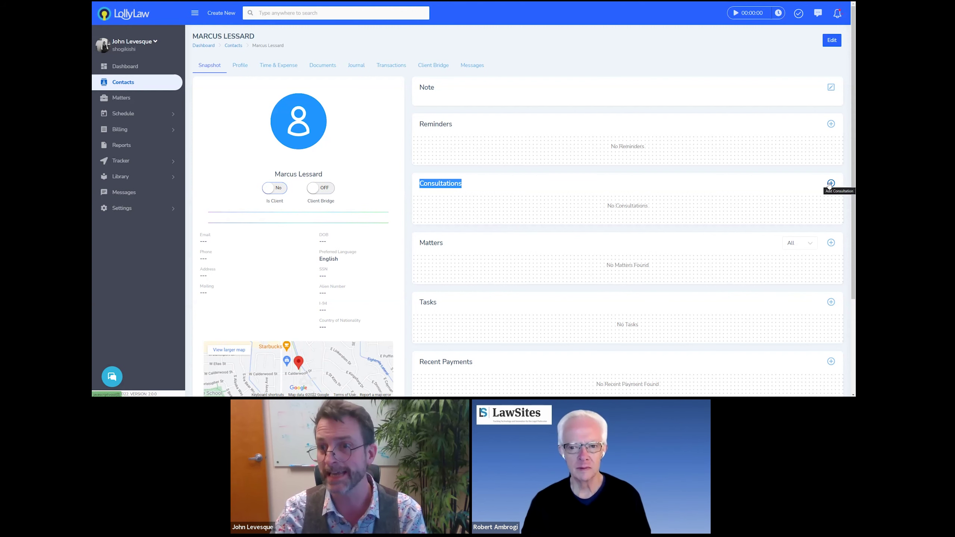
click(830, 183)
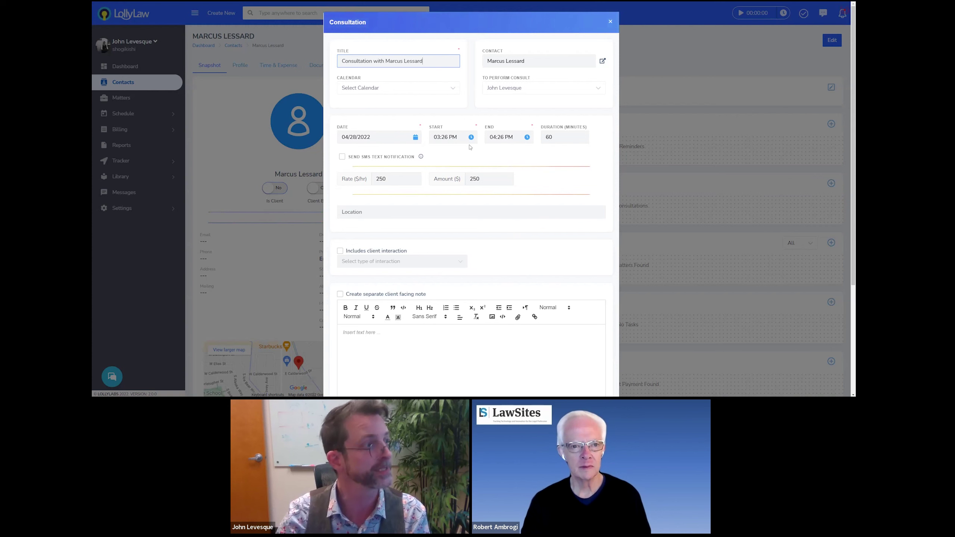
Set the consultation to run from 04:00 PM to 05:00 PM
drag(341, 60, 430, 57)
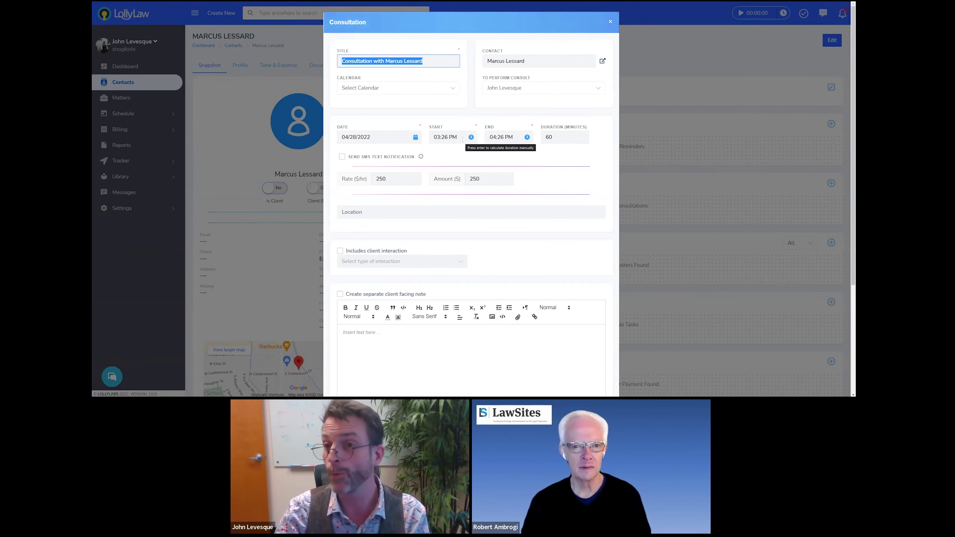
click(462, 138)
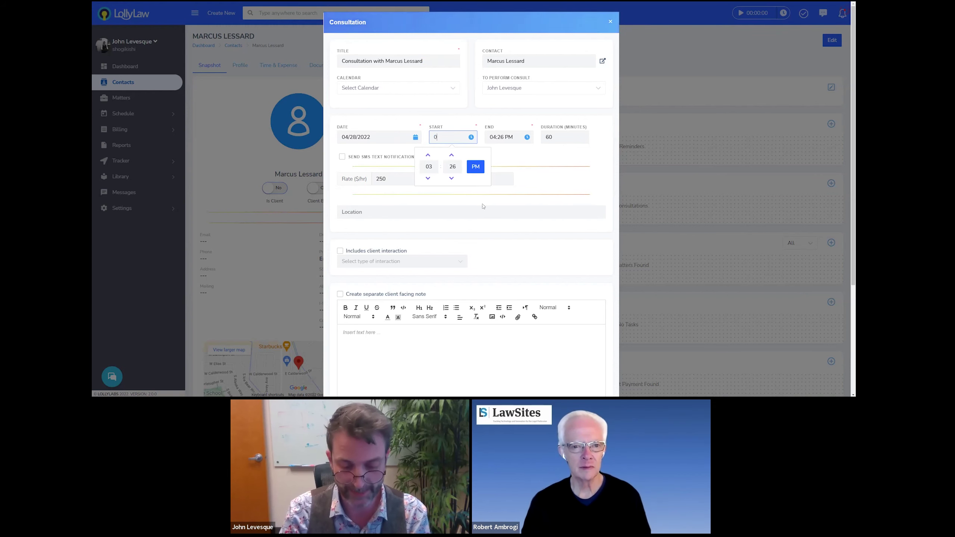
text(04:00 PM)
key(Return)
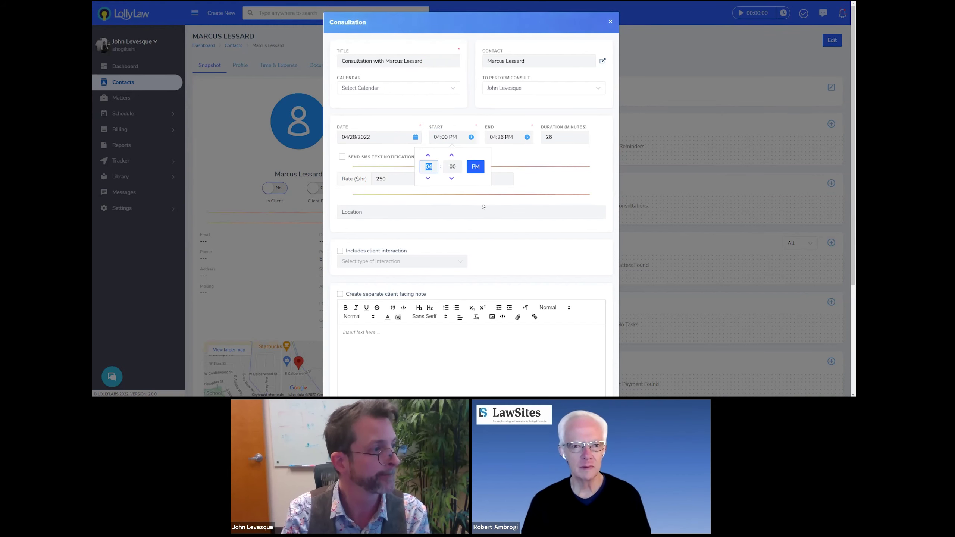
key(Tab)
key(Tab)
key(Tab)
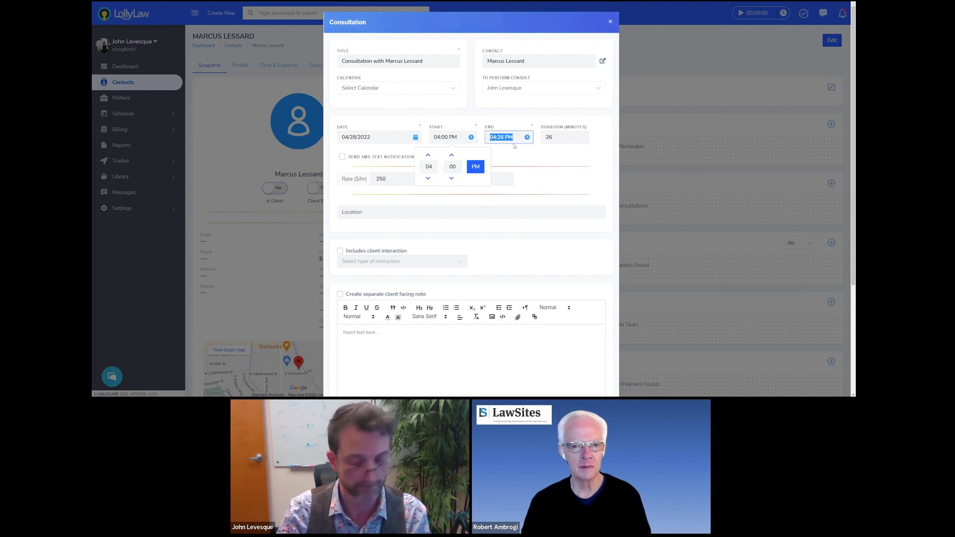
text(05:00 PM)
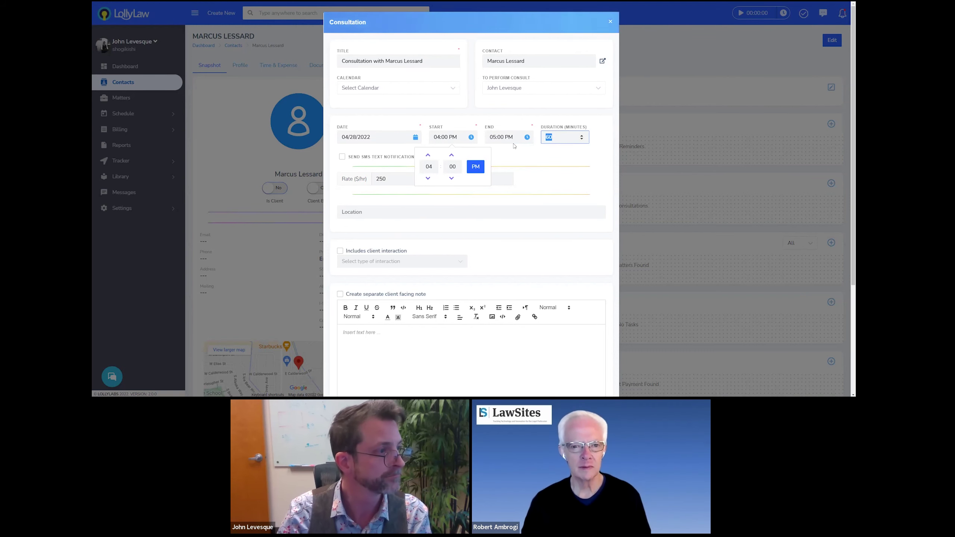
key(Return)
Add the note 'Scheduled over the phone' and save the consultation
scroll(517, 153, down, 4)
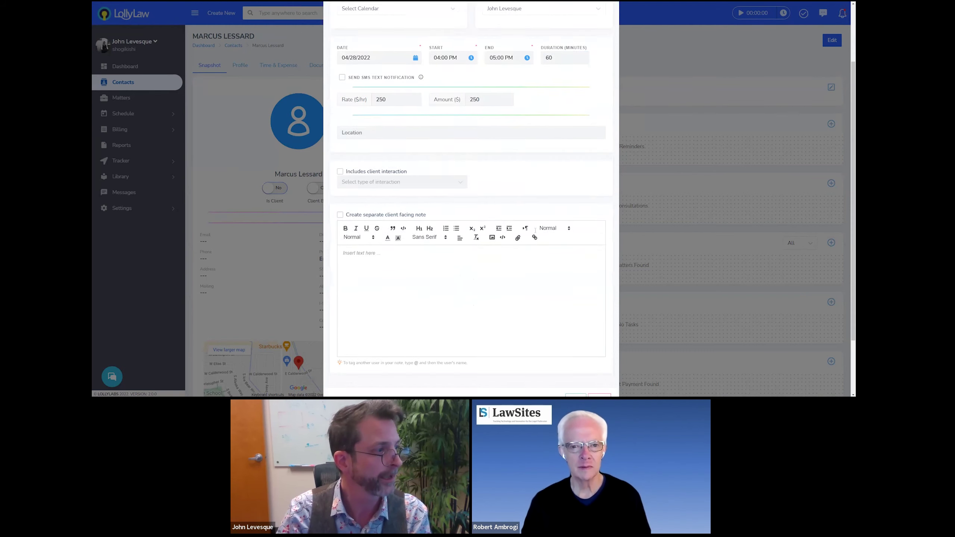
click(374, 199)
text(Schedul)
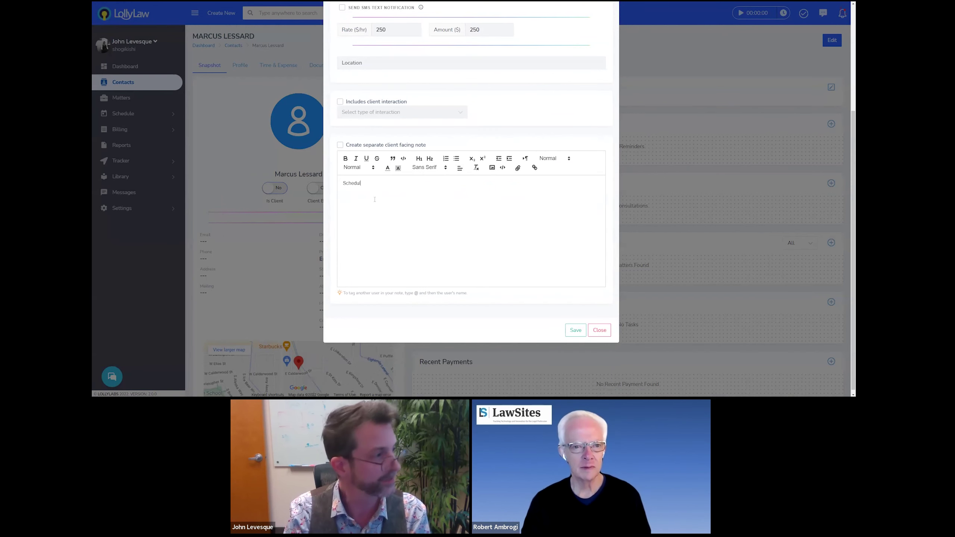
text(ed over the phone)
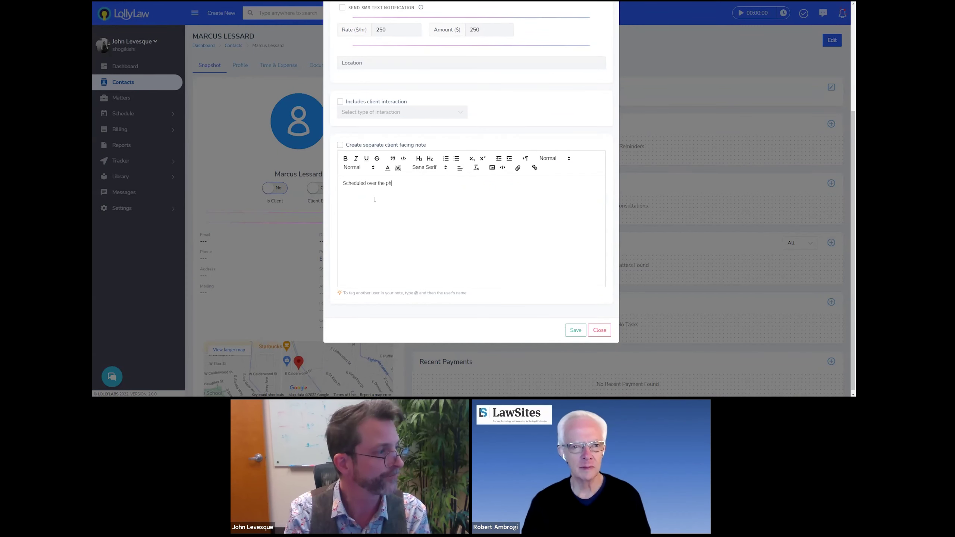
click(585, 331)
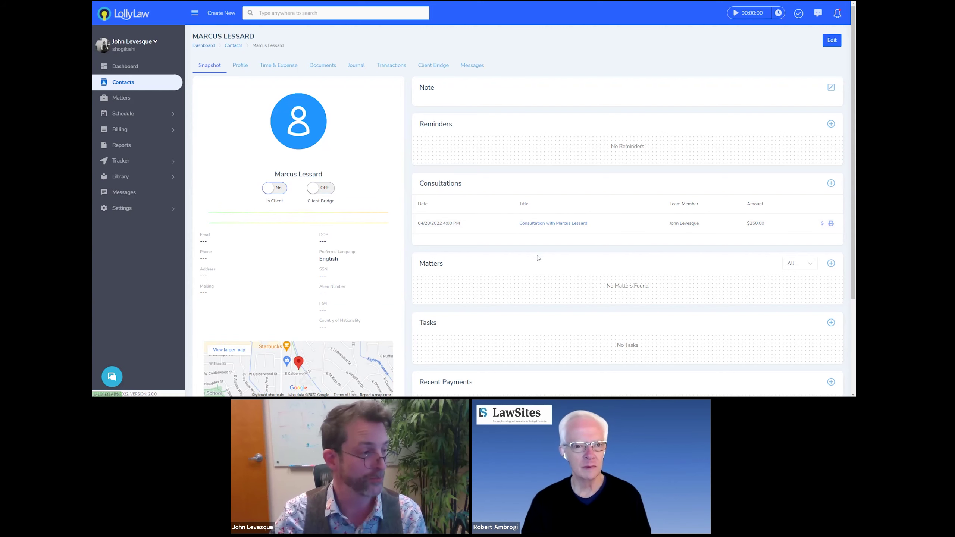
Scroll the contact snapshot toward the Matters section and check the create-new options
scroll(420, 181, down, 3)
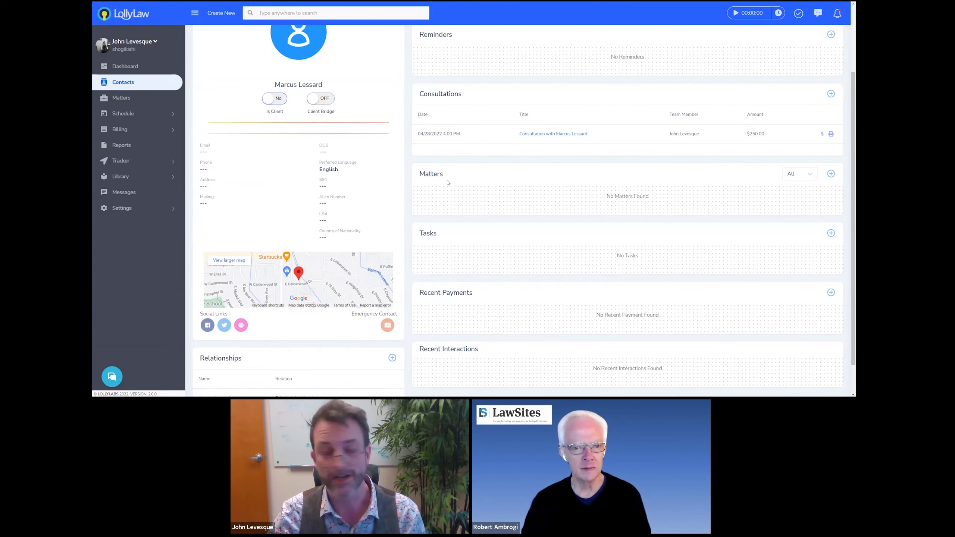
click(221, 12)
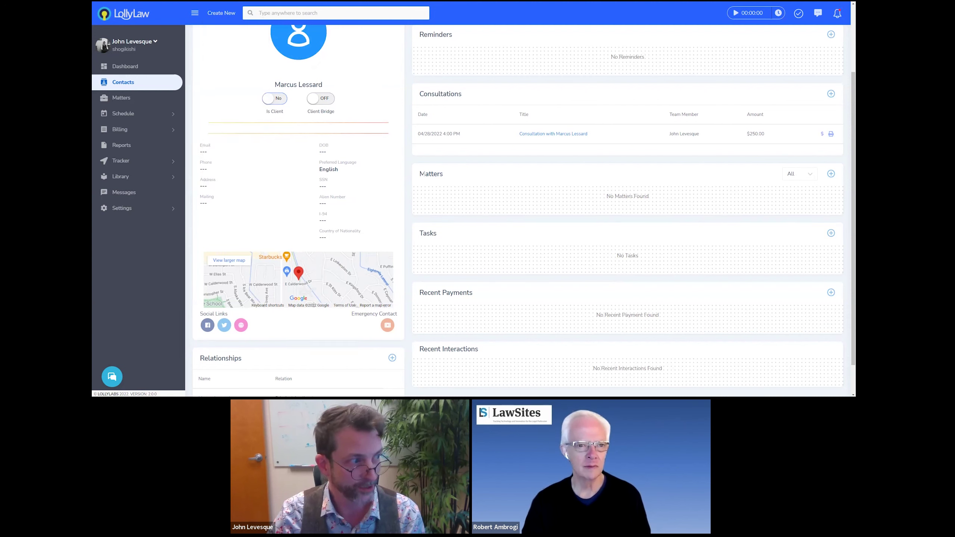
drag(424, 174, 452, 175)
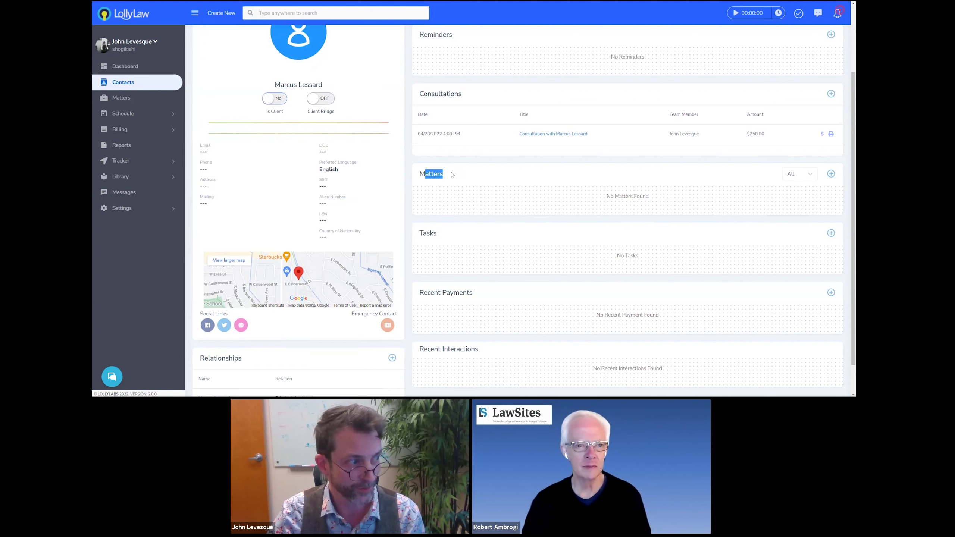
Start a new matter for the contact and give it an AOS title naming the client
click(832, 176)
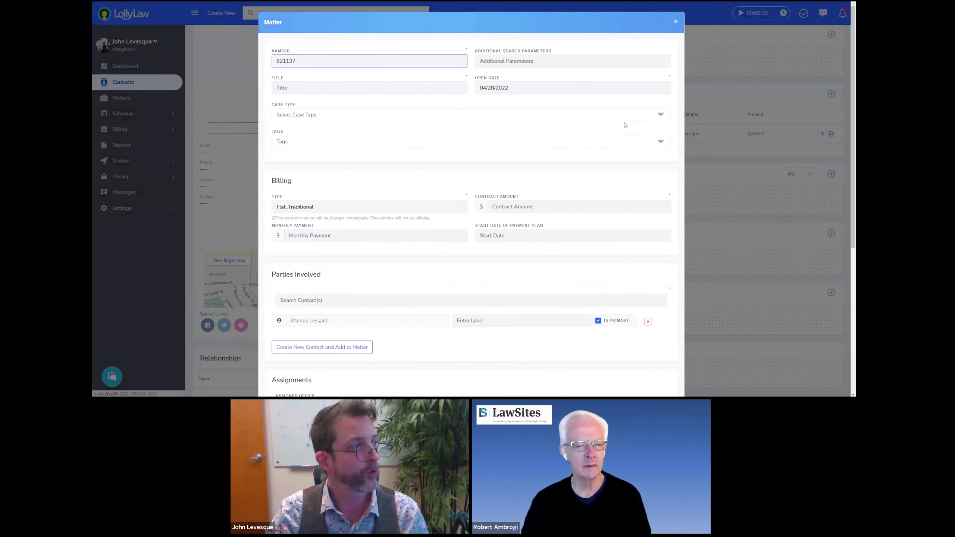
click(317, 88)
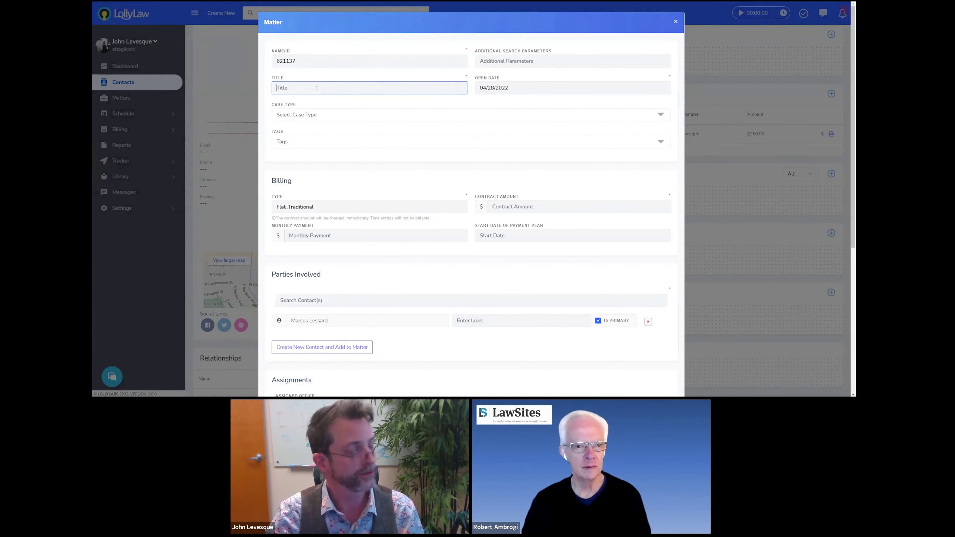
text(AOS for)
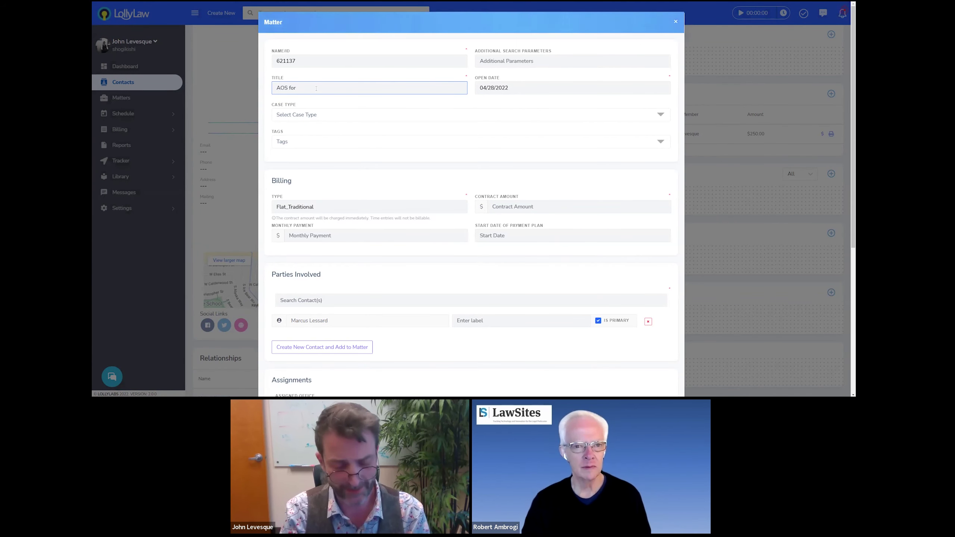
text( Mr. Lessard)
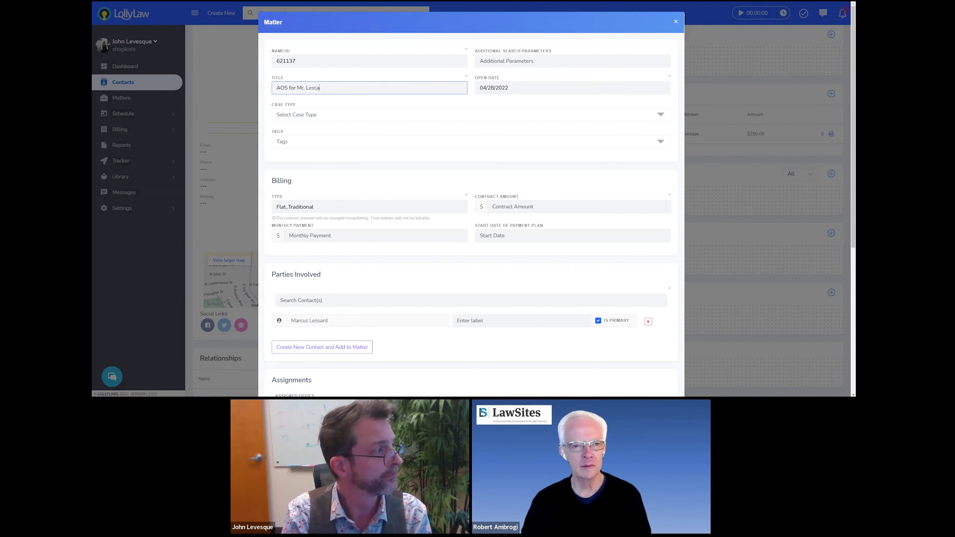
click(323, 119)
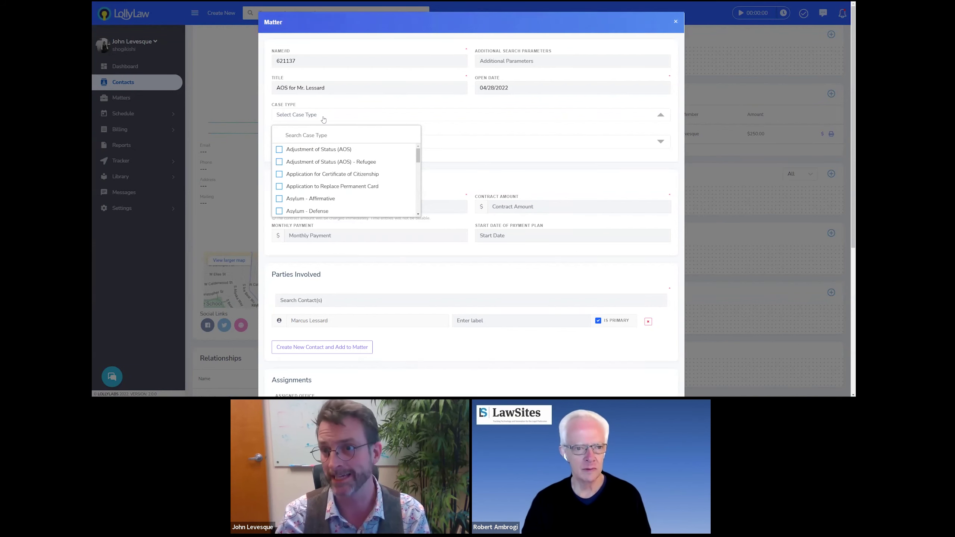
Choose Adjustment of Status (AOS) as the case type and enter a 5000 contract amount
click(314, 150)
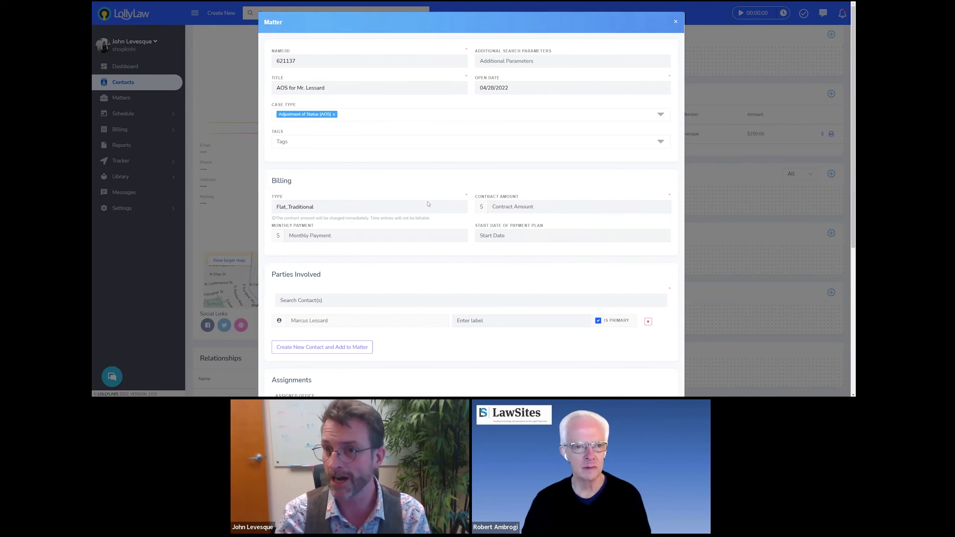
scroll(427, 203, down, 4)
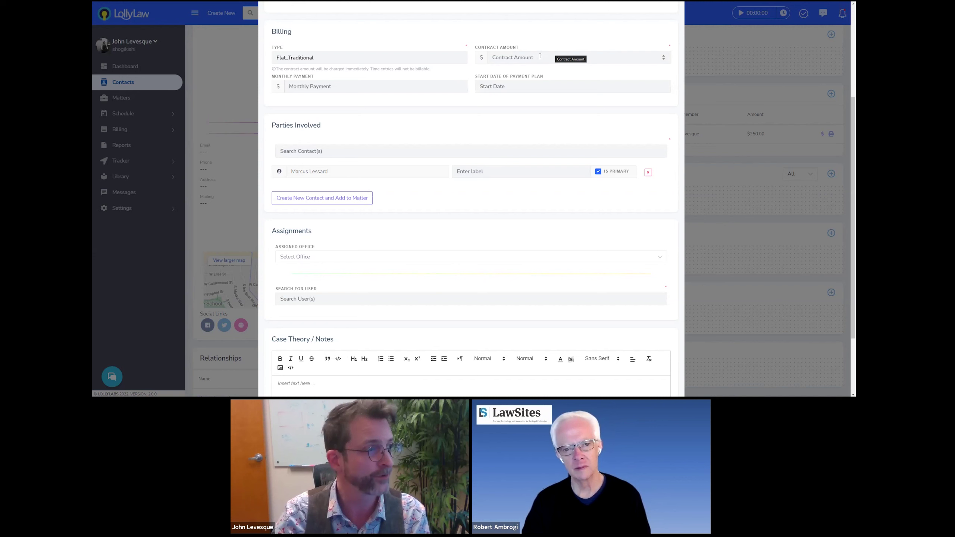
click(540, 56)
text(5000)
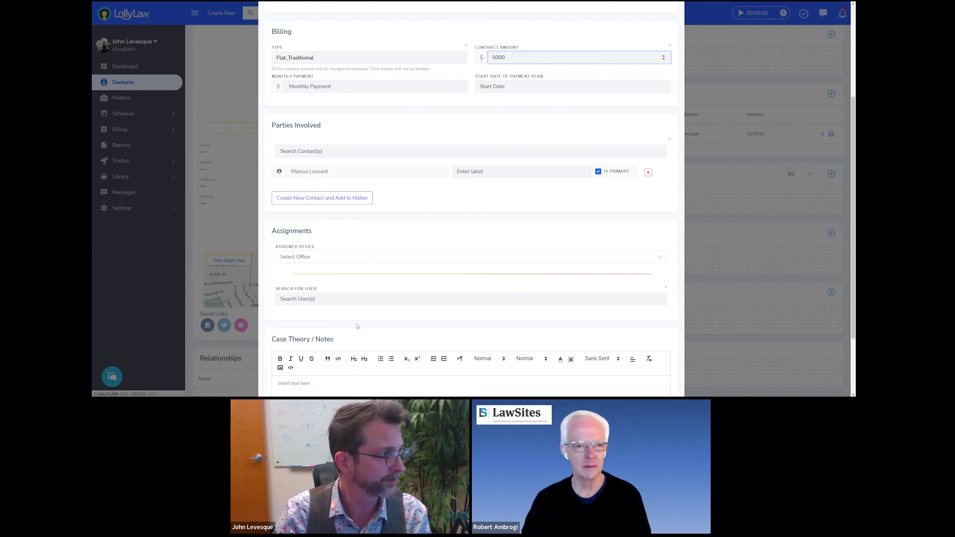
scroll(356, 221, down, 2)
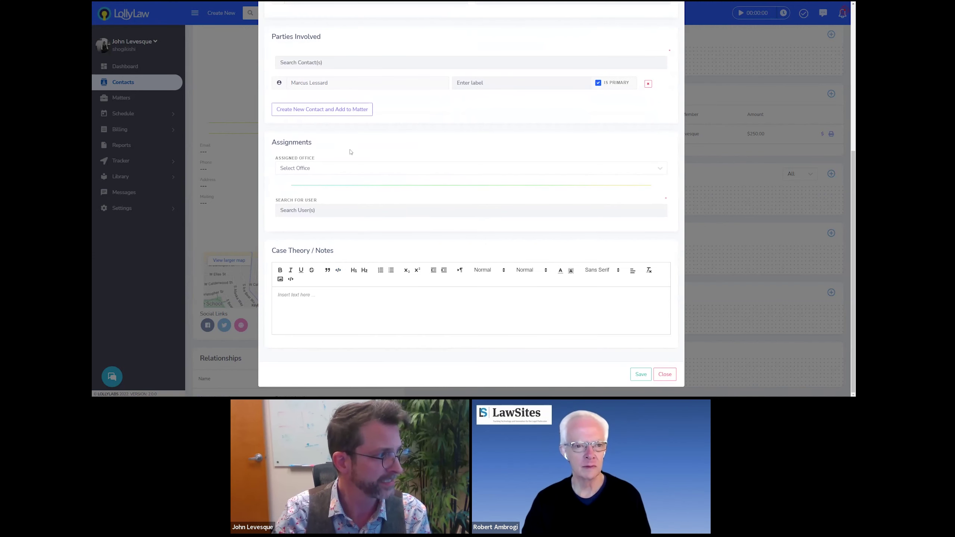
Assign the firm attorney found by user search as Case Leader at $250, then click into Case Theory notes
click(376, 216)
text(john)
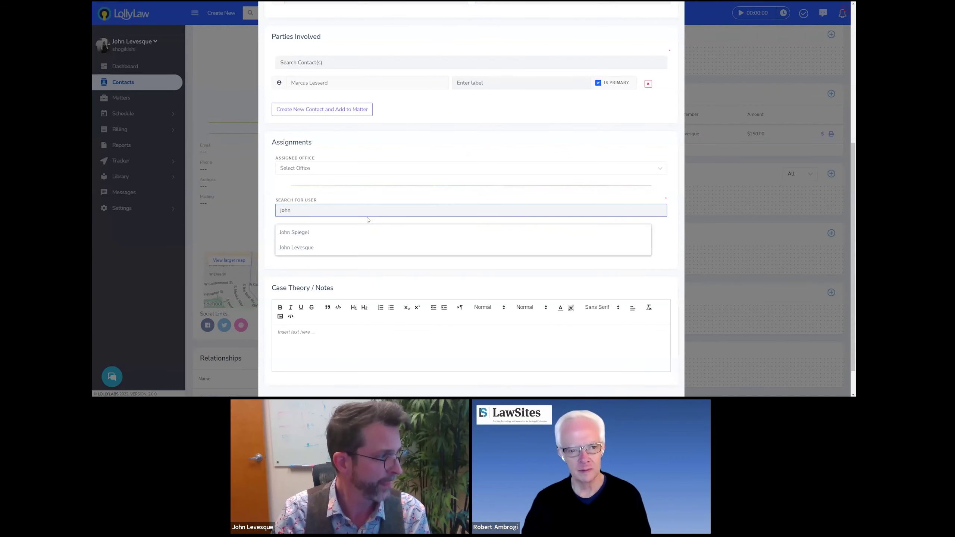
click(306, 250)
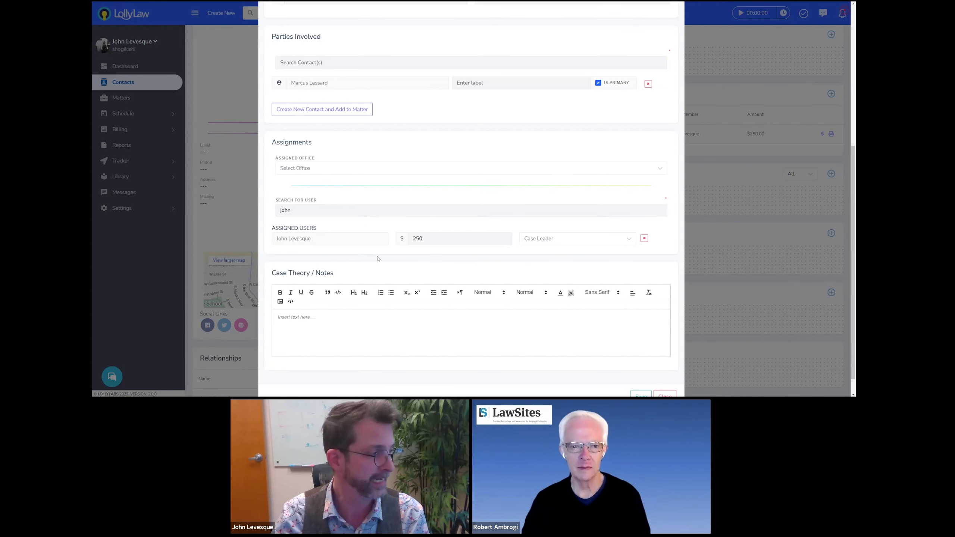
scroll(378, 259, down, 1)
click(318, 295)
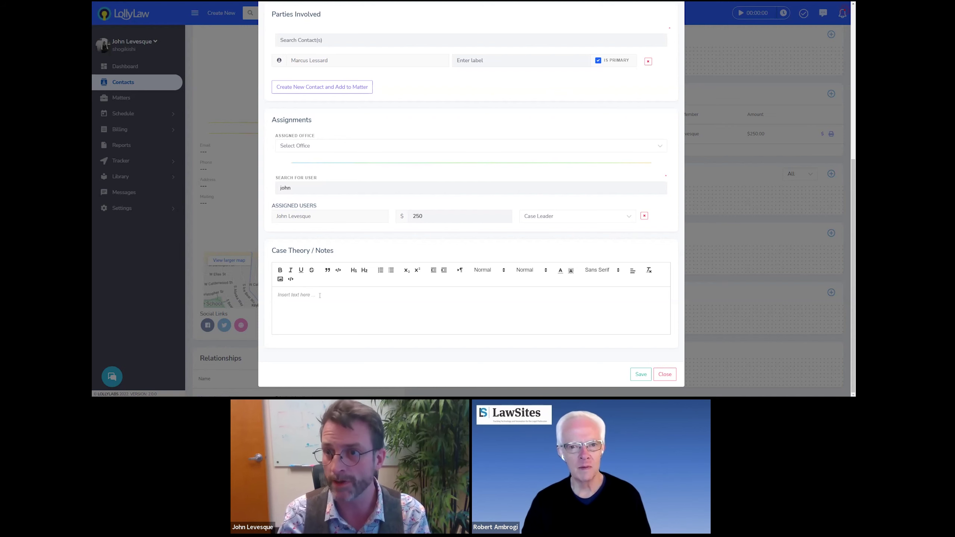
click(319, 295)
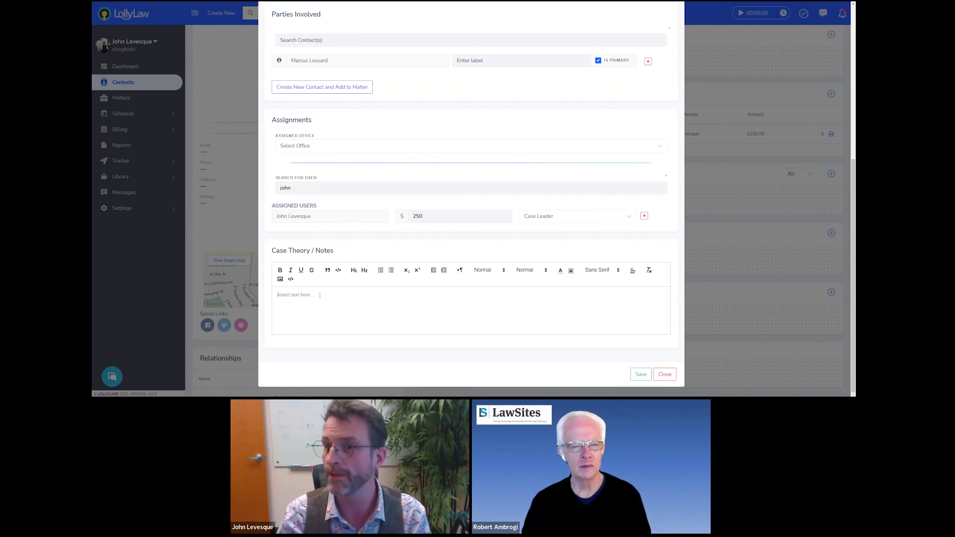
scroll(320, 226, up, 3)
click(325, 129)
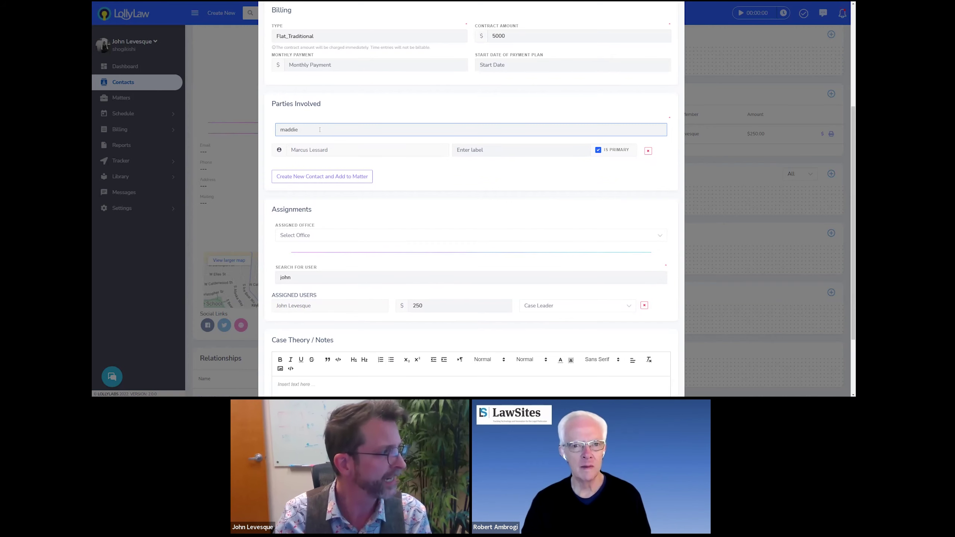
text(maddie)
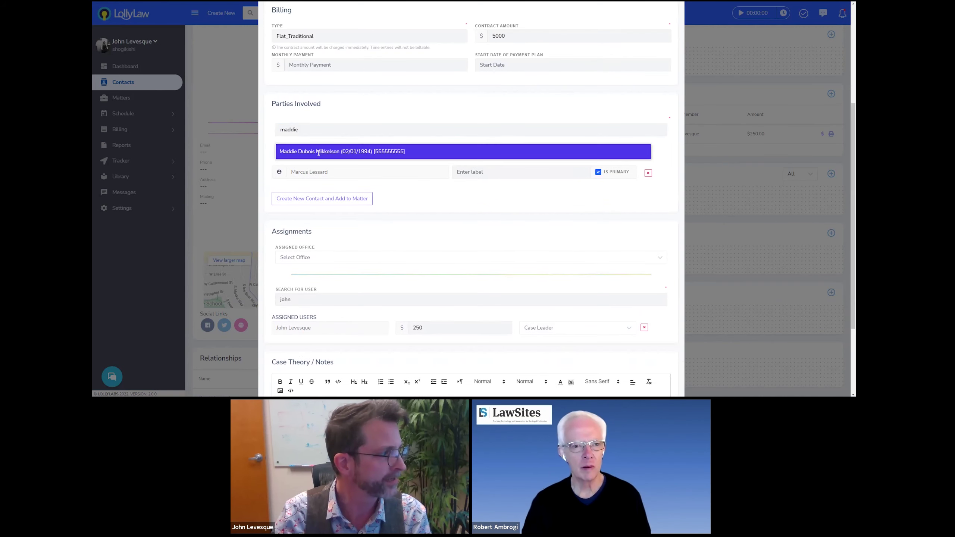
click(326, 152)
click(490, 165)
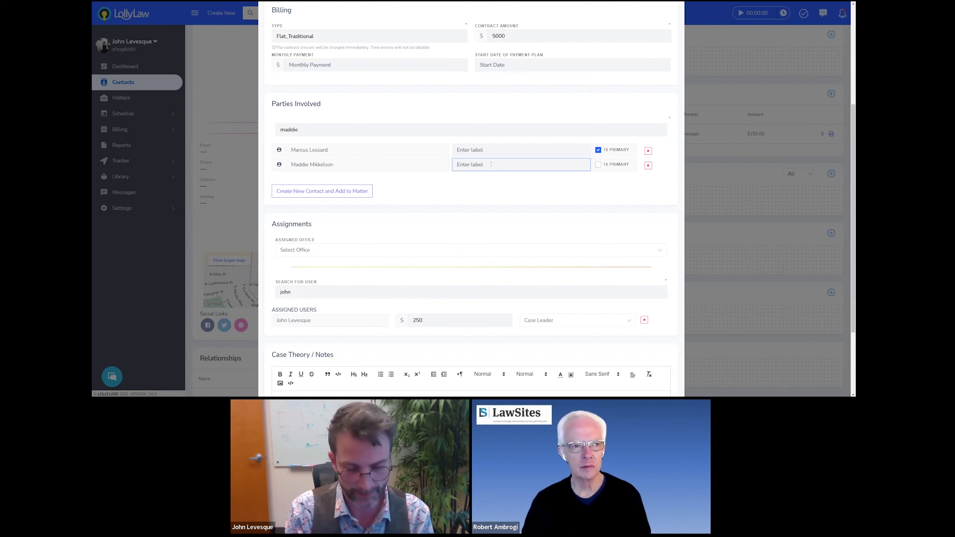
text(Sister/Benefci)
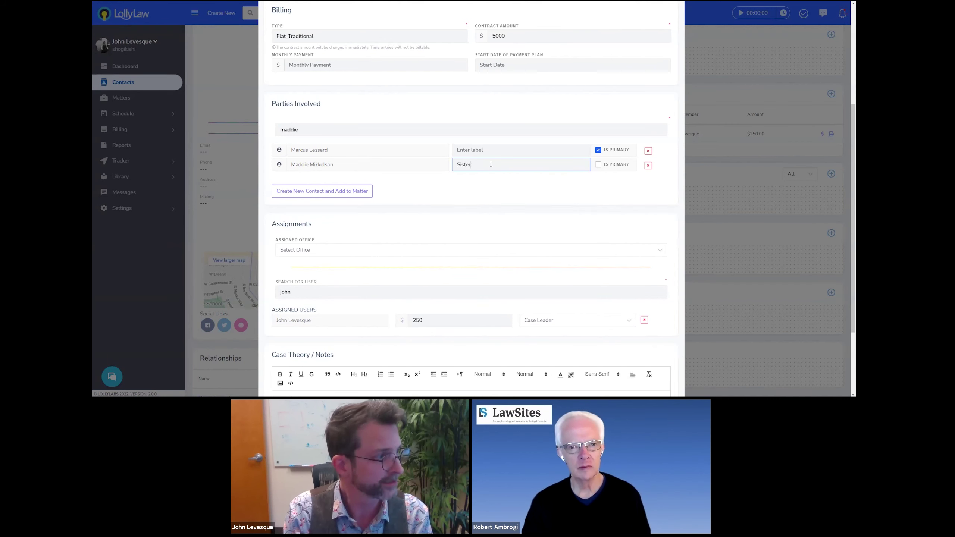
key(BackSpace)
key(BackSpace)
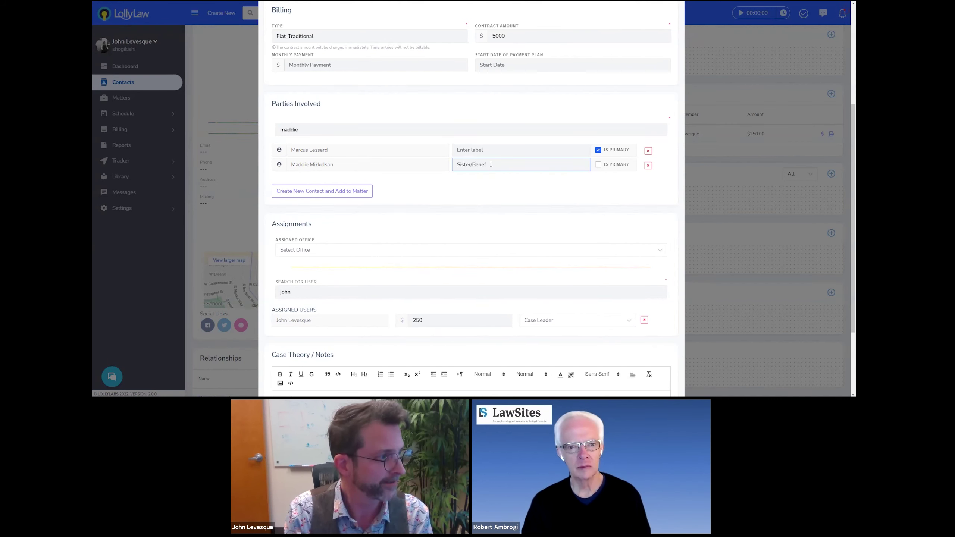
text(iciary)
scroll(564, 264, down, 5)
click(640, 374)
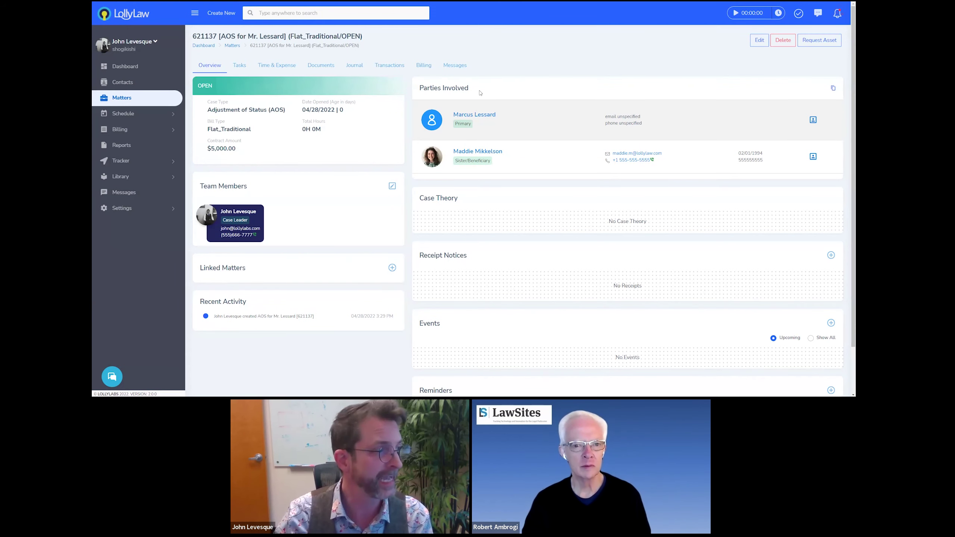
Switch the AOS matter page to its Tasks Kanban board
triple_click(426, 88)
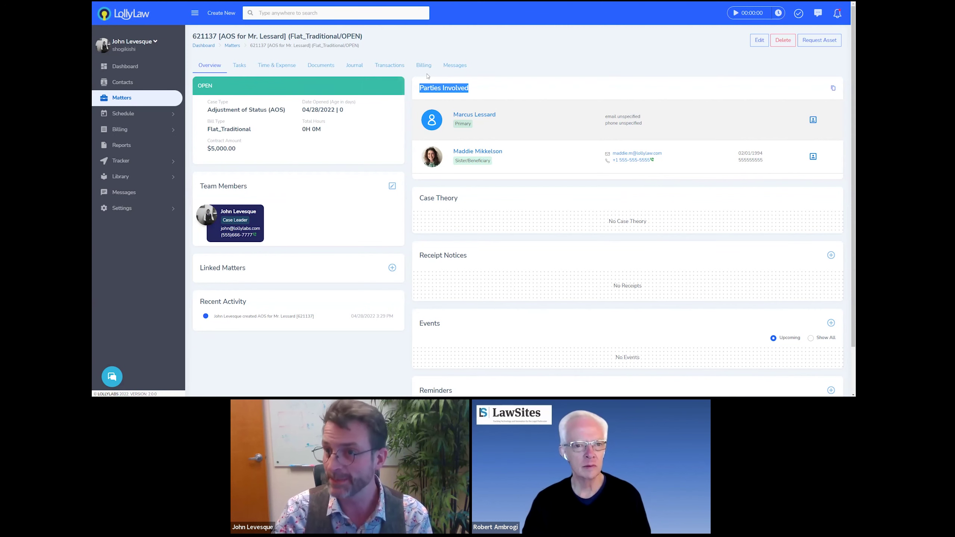
click(239, 64)
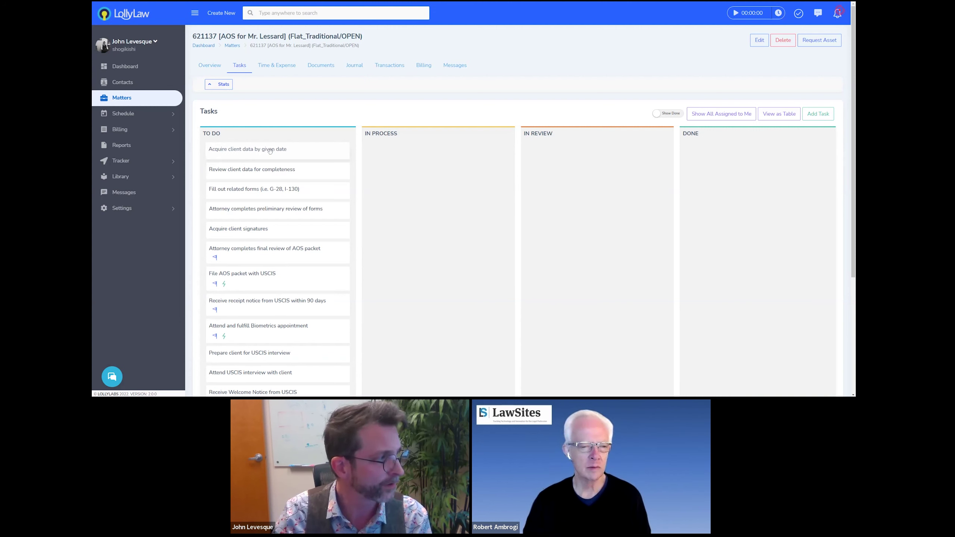
Move the client-data acquisition task card into the Done column
drag(270, 151, 741, 169)
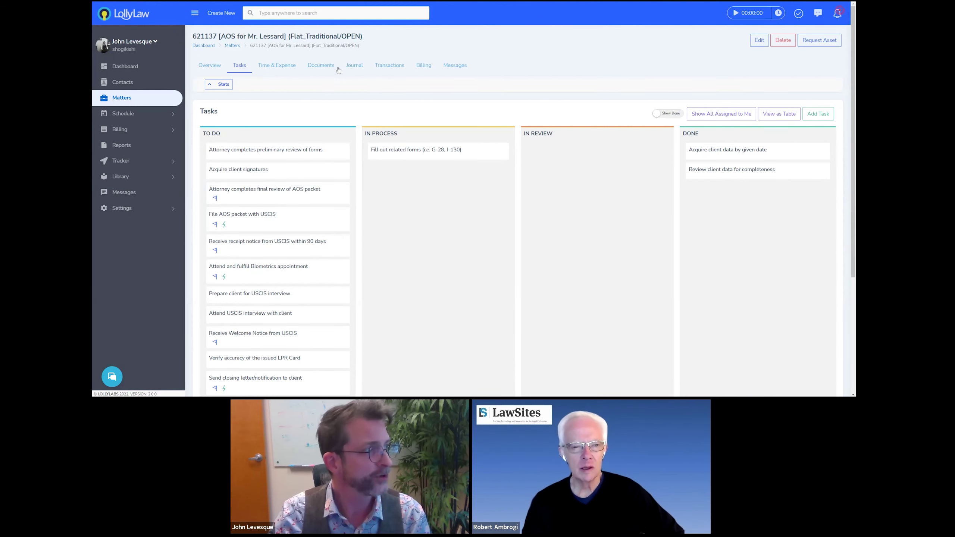
From the matter's Documents forms list, open Form I-130 Petition for Alien Relative in LollyForms
click(317, 66)
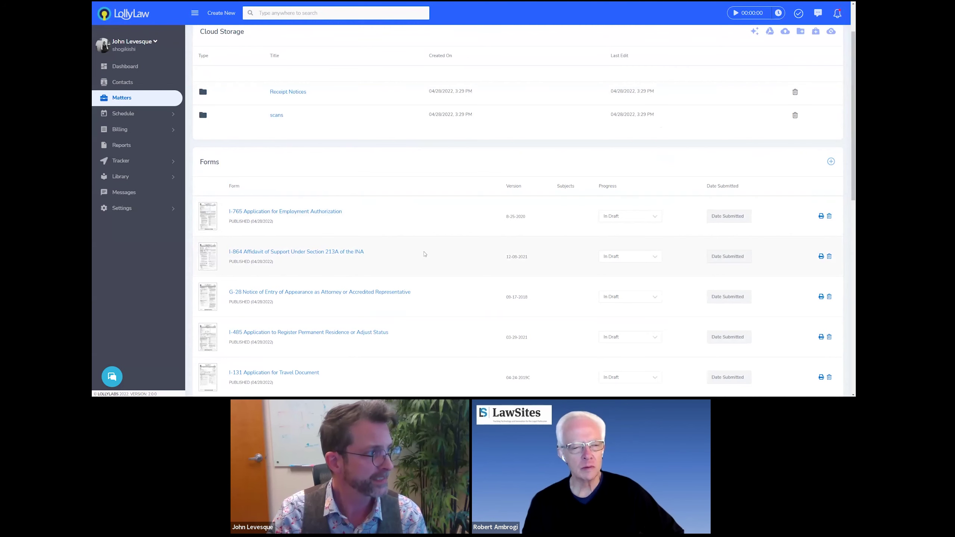
scroll(425, 254, down, 4)
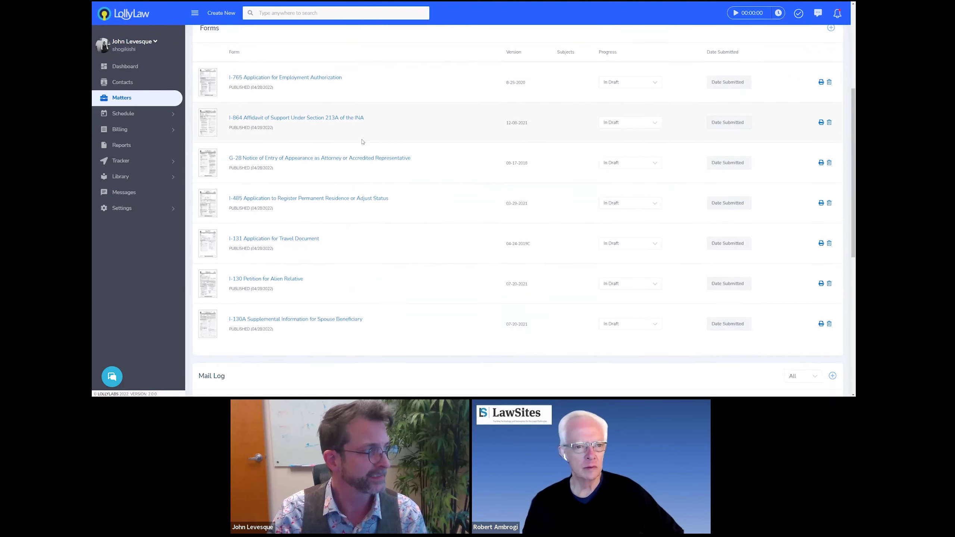
scroll(363, 141, up, 1)
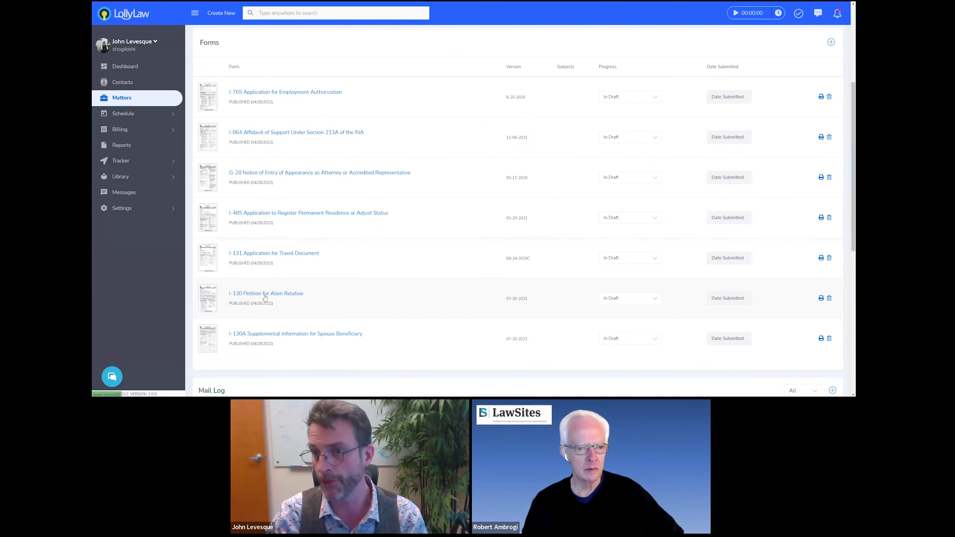
click(256, 294)
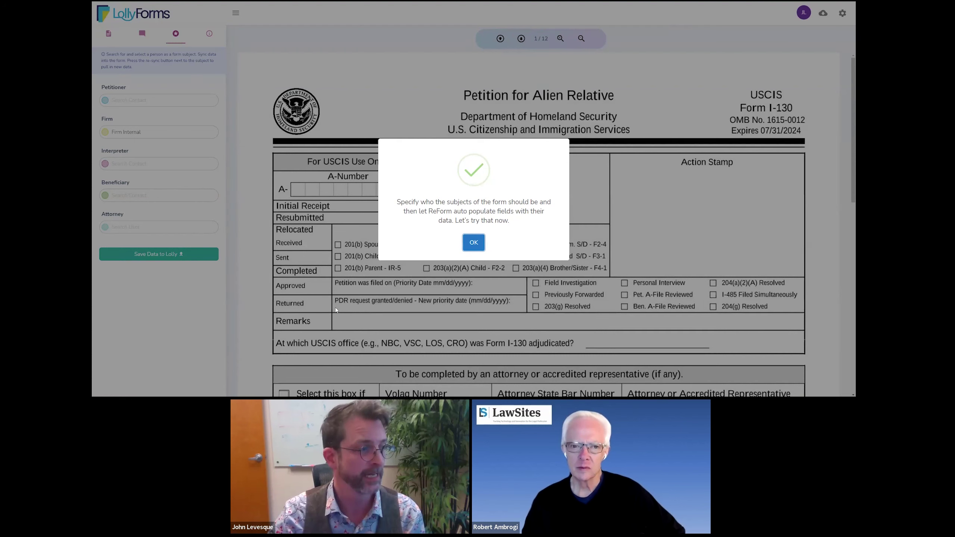
Dismiss the ReForm auto-populate intro and review the still-blank Parts 1 and 2 of the I-130
click(470, 243)
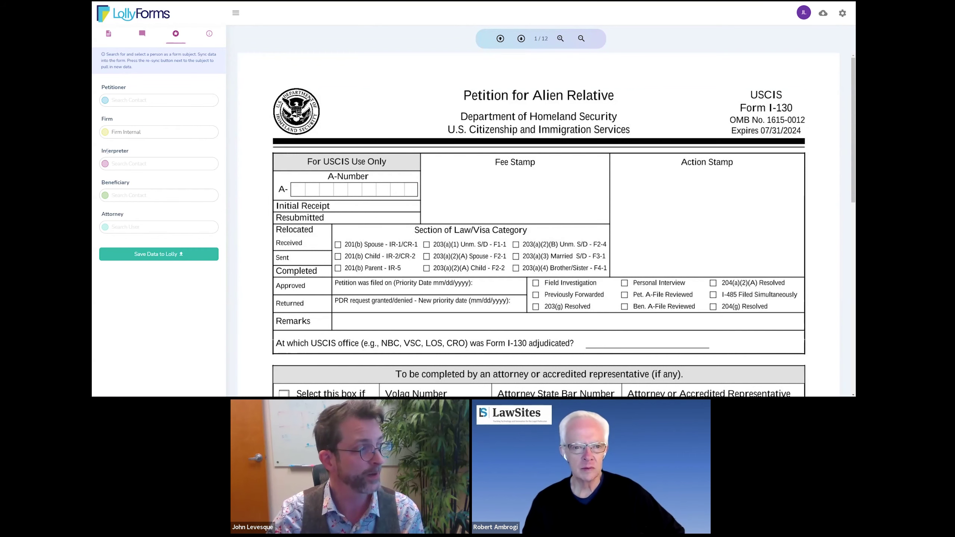
scroll(468, 191, down, 8)
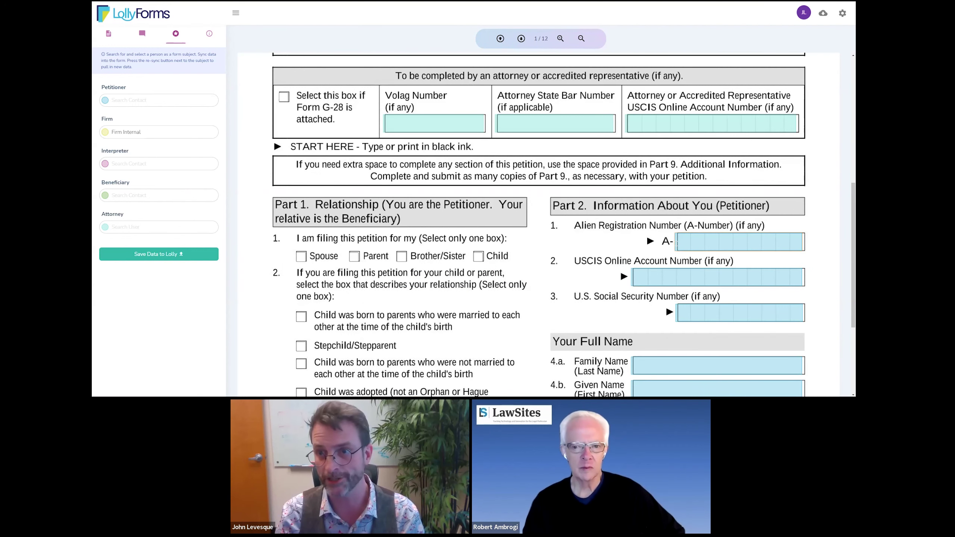
scroll(636, 255, down, 1)
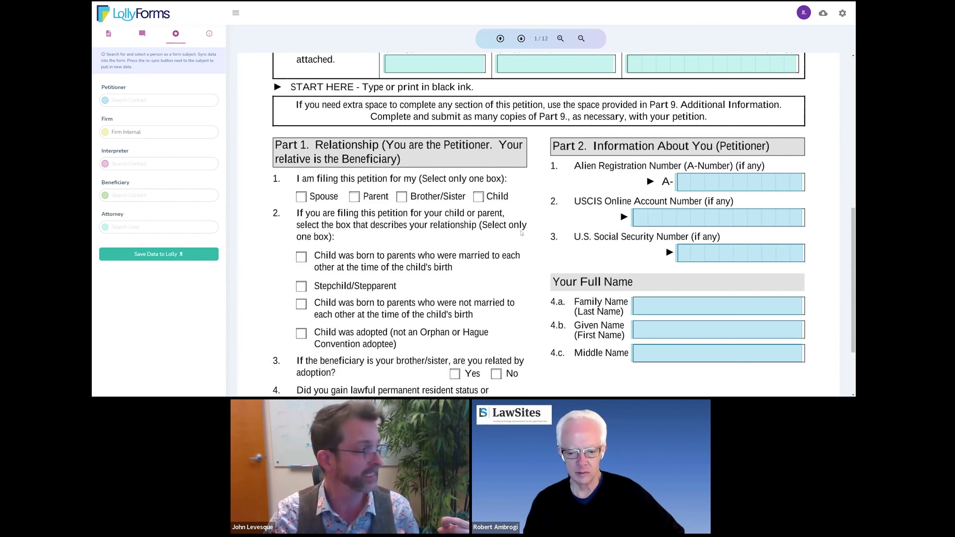
Search for the sister contact, attach her as I-130 petitioner, and sync her 170 values
click(123, 100)
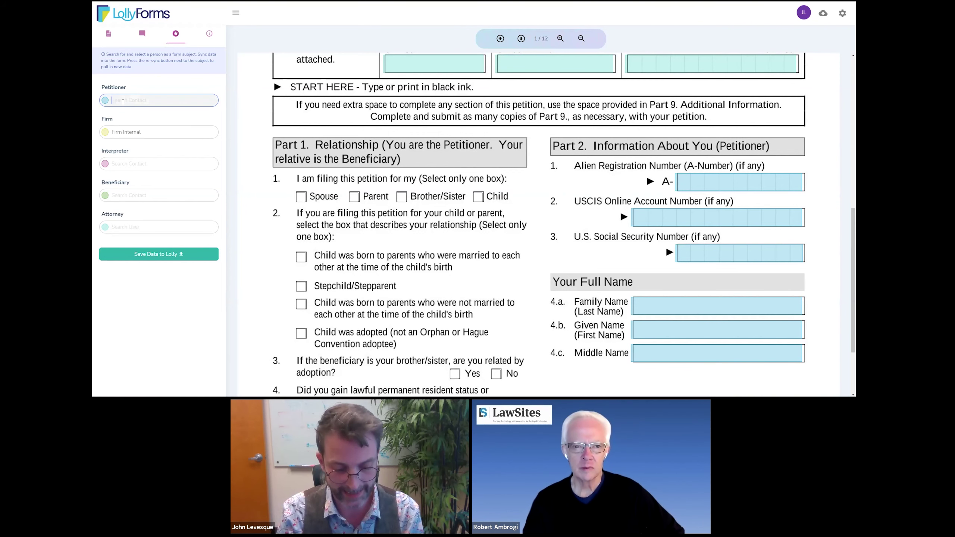
text(Maddie)
click(131, 104)
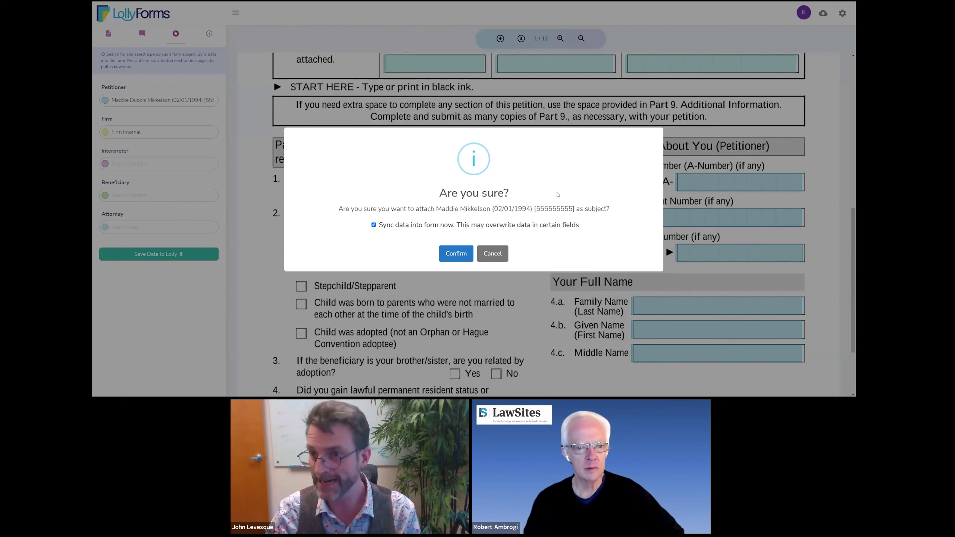
click(455, 254)
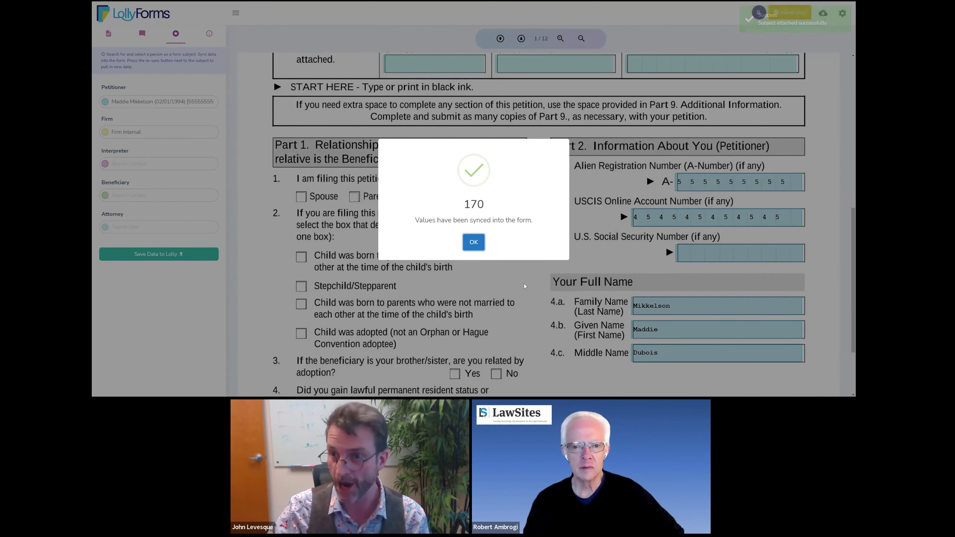
click(479, 248)
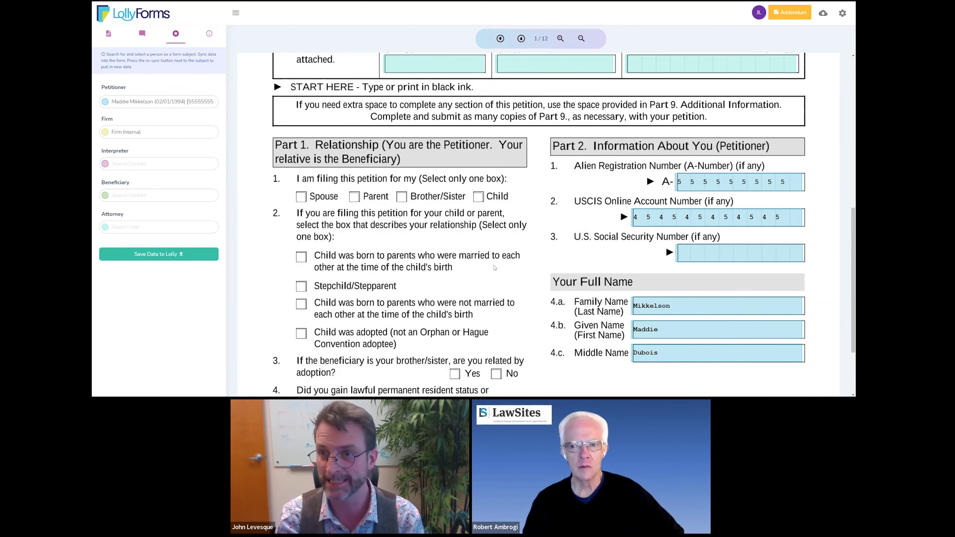
scroll(693, 279, down, 2)
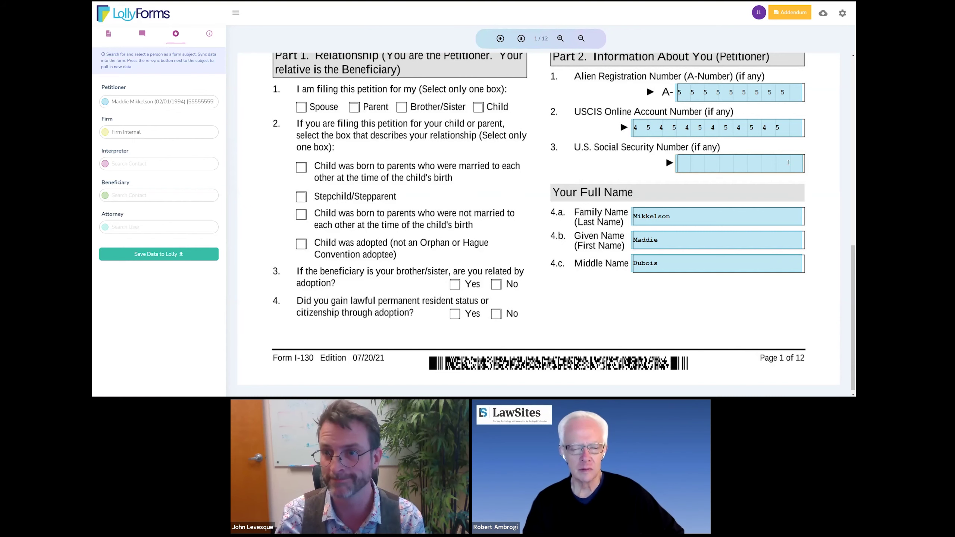
Scroll to page 2 of 12 to check the petitioner's synced birth and address details
scroll(570, 101, down, 5)
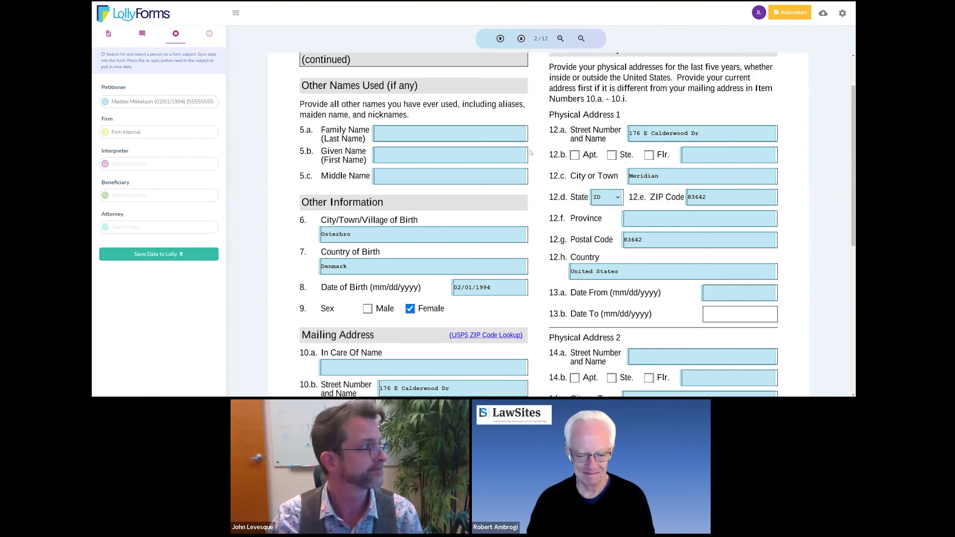
Return to the top of page 1 of 12 of the I-130
click(499, 40)
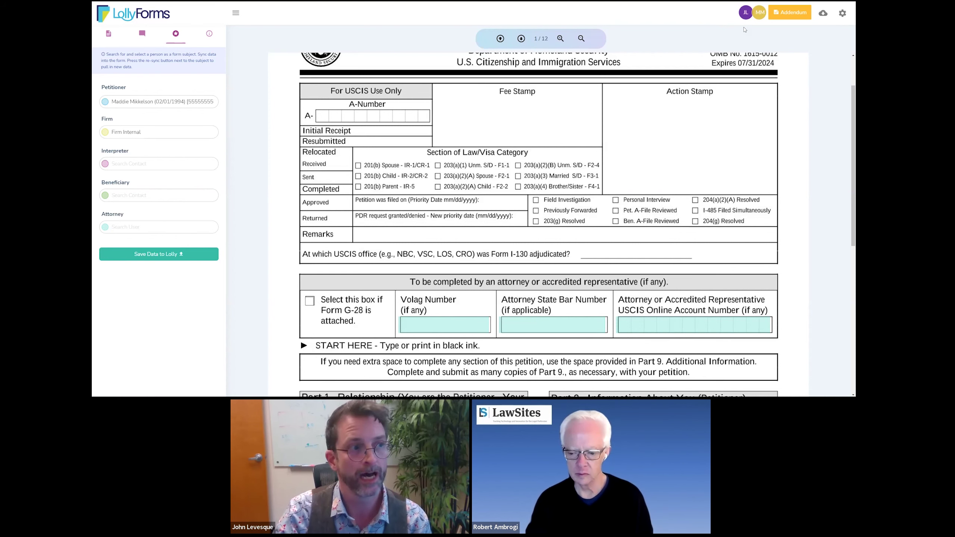
Load the public LollyLaw homepage at lollylaw.com in the browser
scroll(750, 88, down, 2)
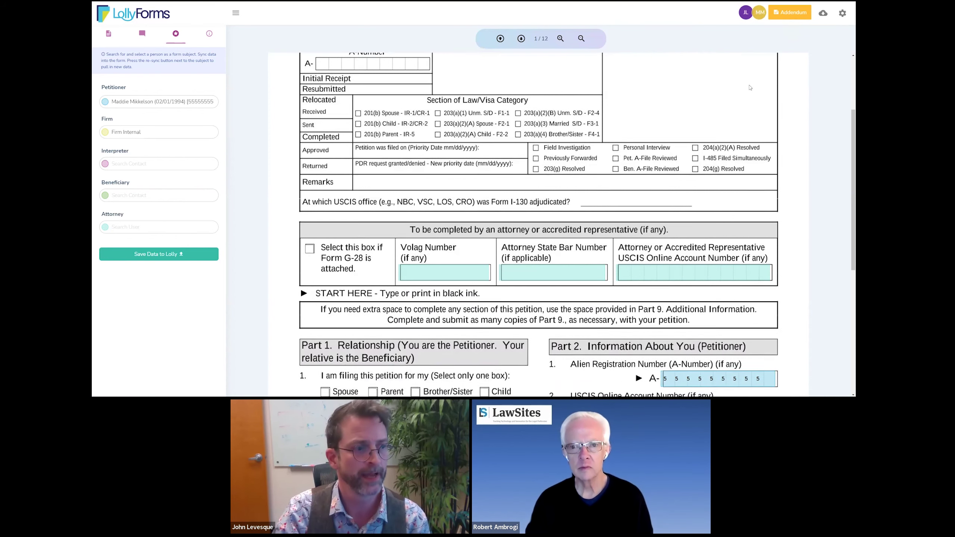
scroll(750, 88, down, 3)
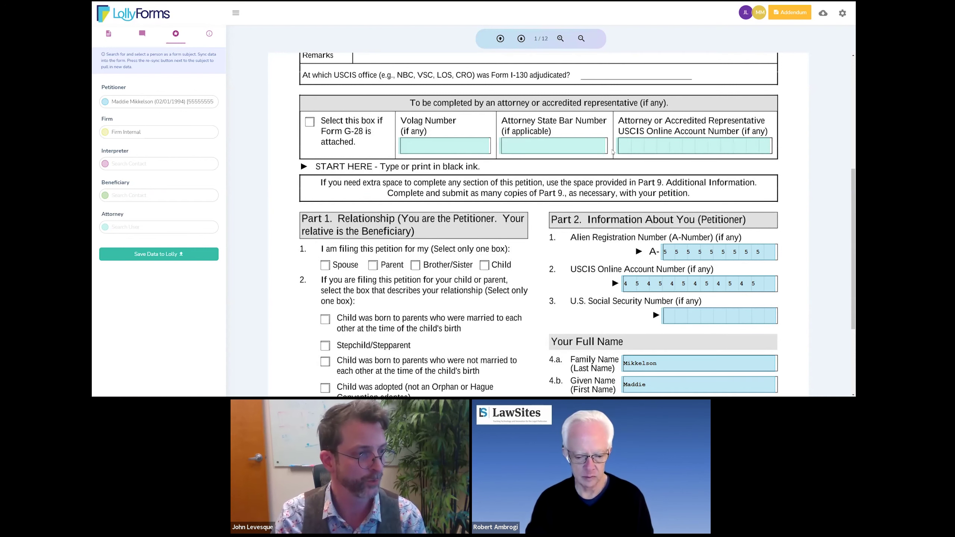
scroll(628, 184, down, 1)
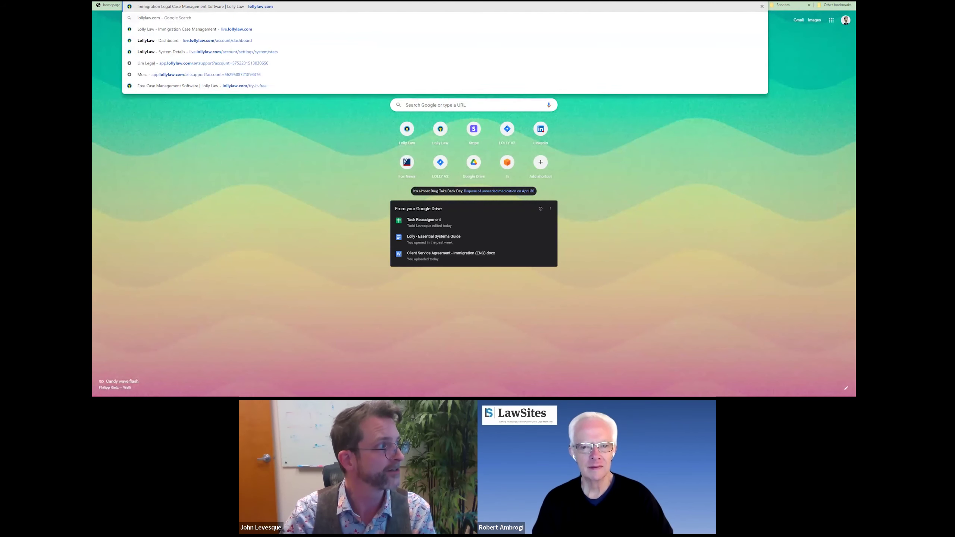
key(Return)
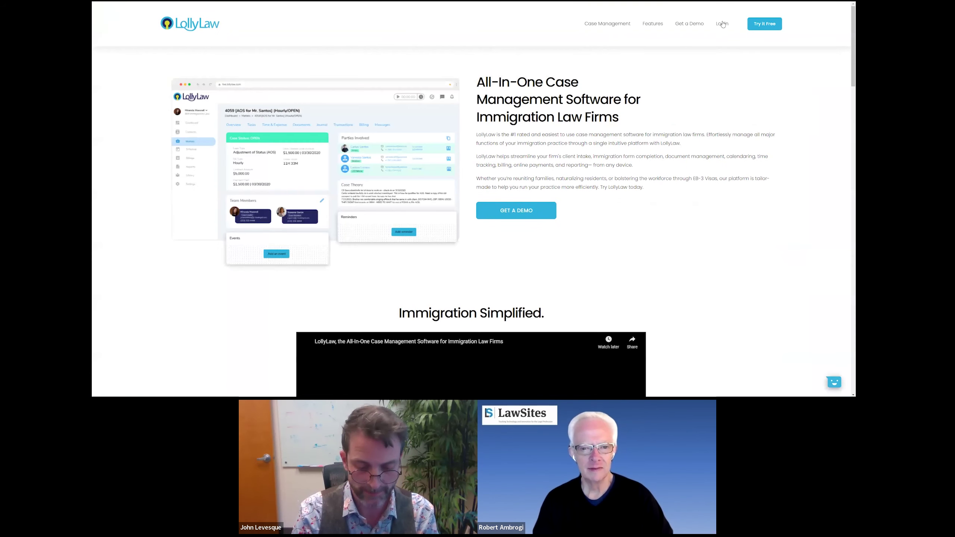